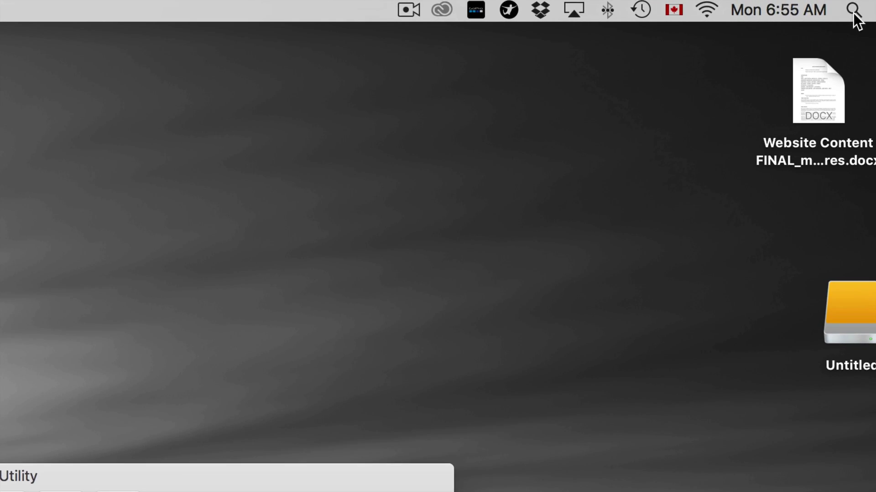
Step: Find Disk Utility with a Spotlight search for "disk" and open it
{"action": "left_click", "coordinate": [853, 10]}
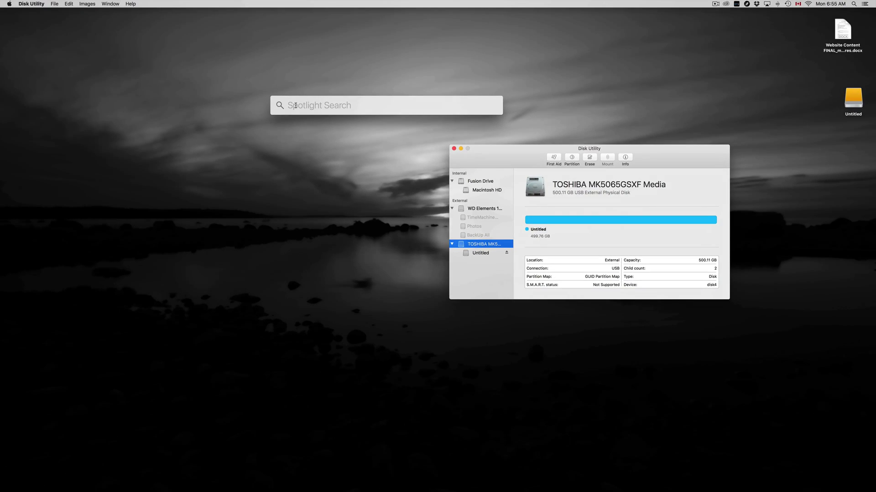
{"action": "type", "text": "disk"}
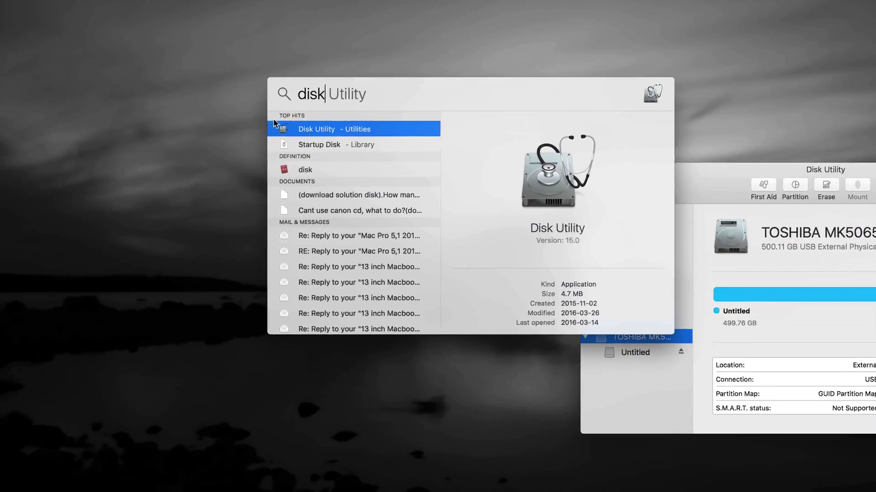
{"action": "key", "text": "super+a"}
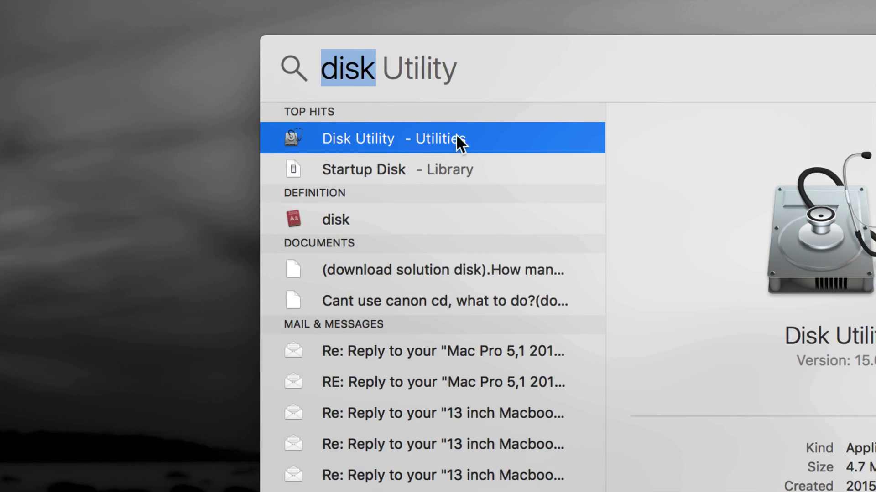
{"action": "key", "text": "Return"}
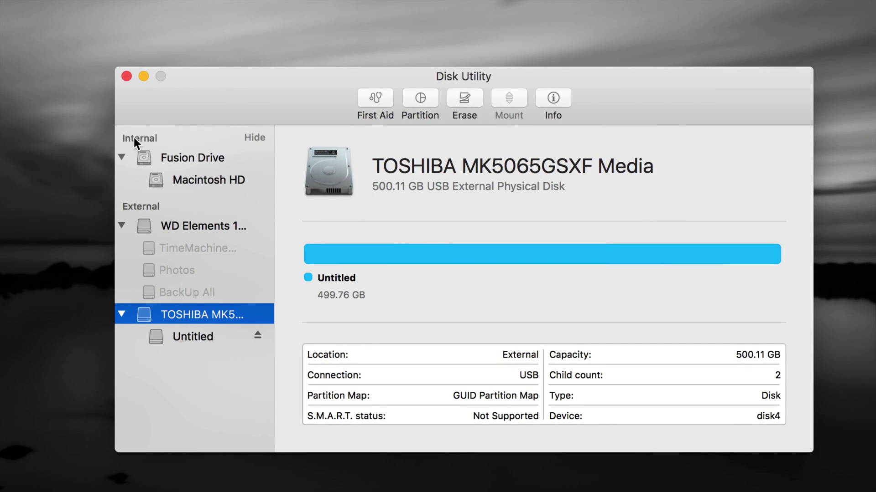
Step: Examine the external TOSHIBA disk's Untitled volume and its erase options without erasing the volume
{"action": "mouse_move", "coordinate": [135, 206]}
{"action": "mouse_move", "coordinate": [152, 142]}
{"action": "left_click_drag", "start_coordinate": [288, 107], "coordinate": [287, 95]}
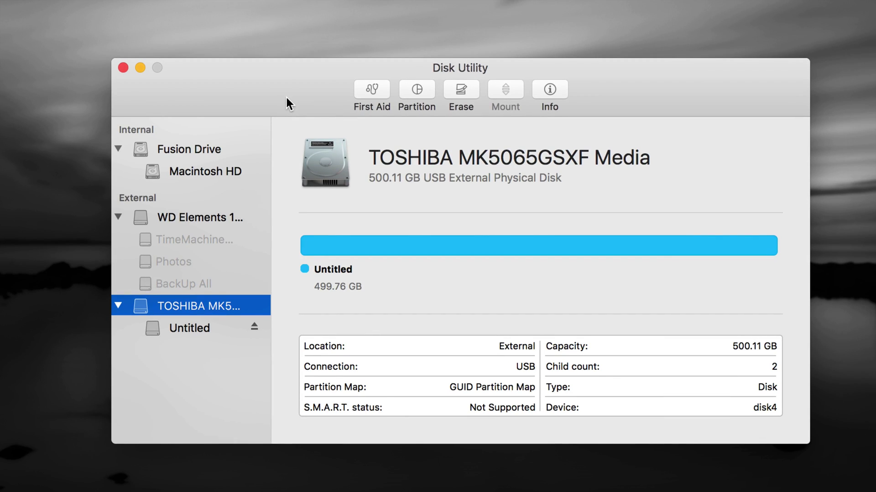
{"action": "left_click", "coordinate": [183, 327]}
{"action": "left_click", "coordinate": [183, 306]}
{"action": "left_click", "coordinate": [188, 324]}
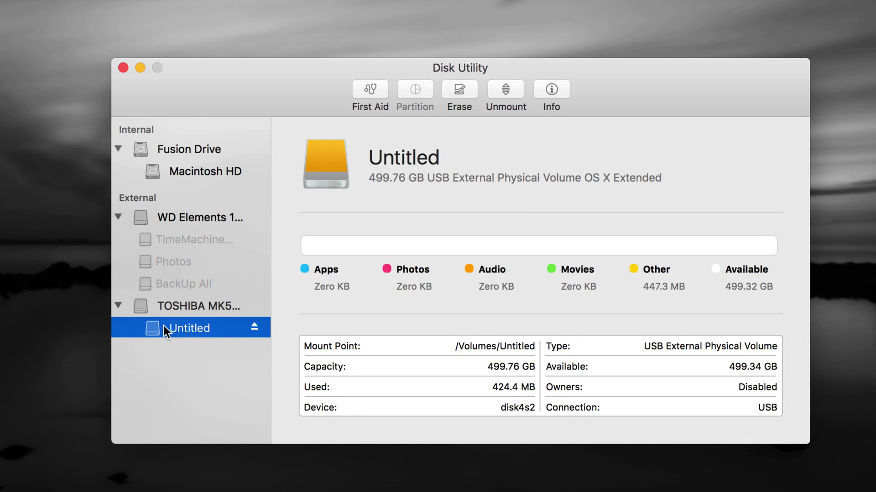
{"action": "left_click", "coordinate": [462, 89]}
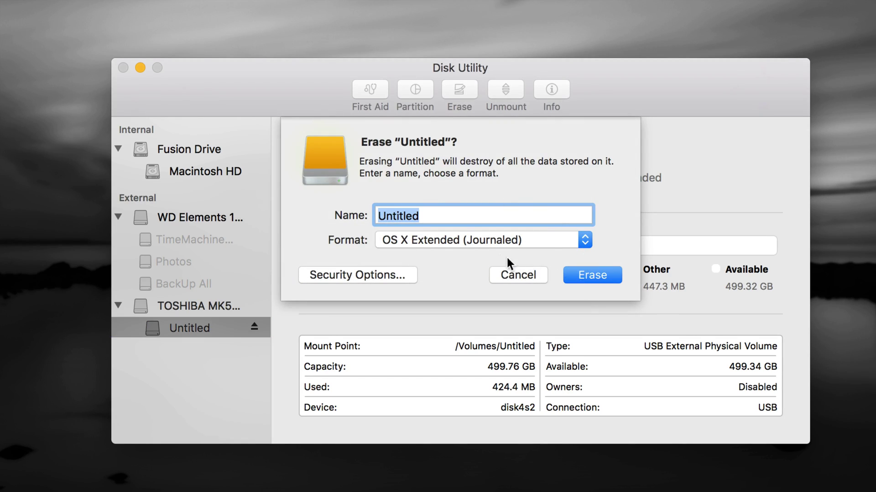
{"action": "left_click", "coordinate": [535, 273]}
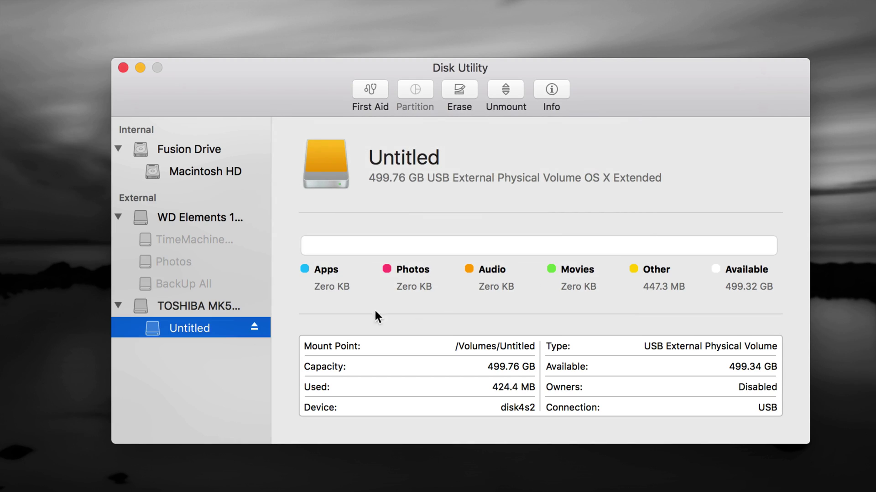
Step: Open the erase options for the whole external TOSHIBA disk and choose the OS X Extended (Journaled) format
{"action": "left_click", "coordinate": [219, 303]}
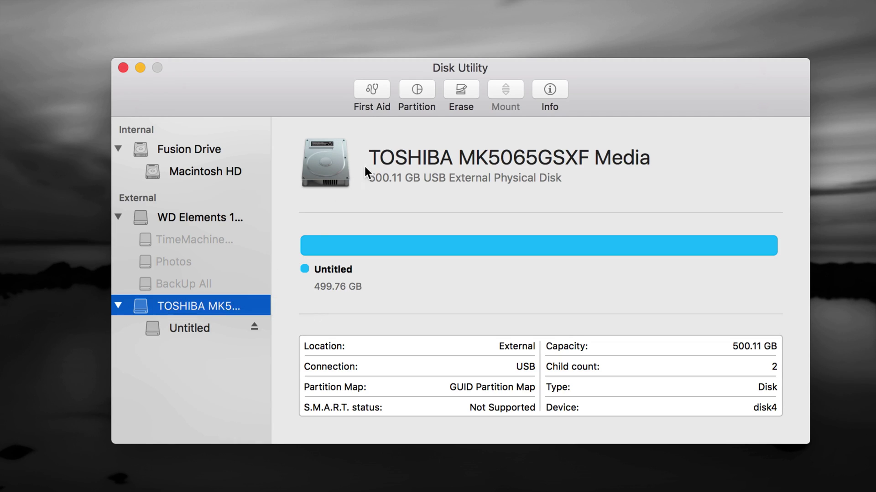
{"action": "left_click", "coordinate": [461, 93]}
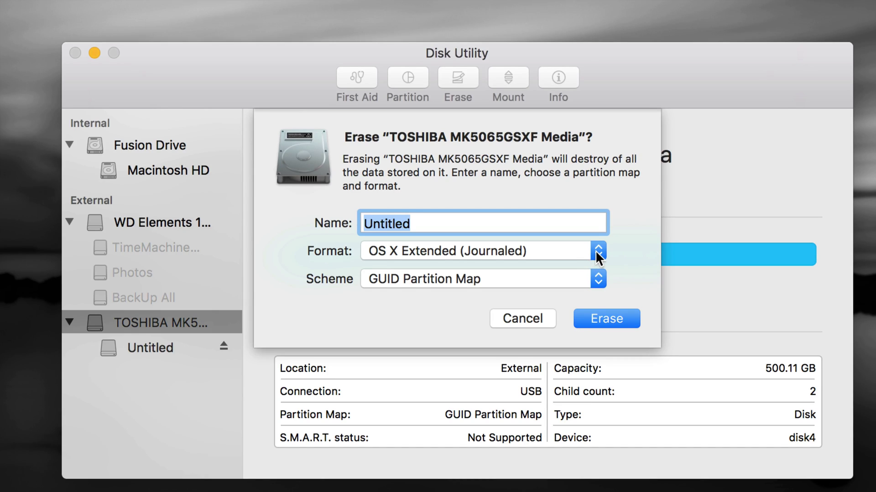
{"action": "left_click", "coordinate": [597, 255]}
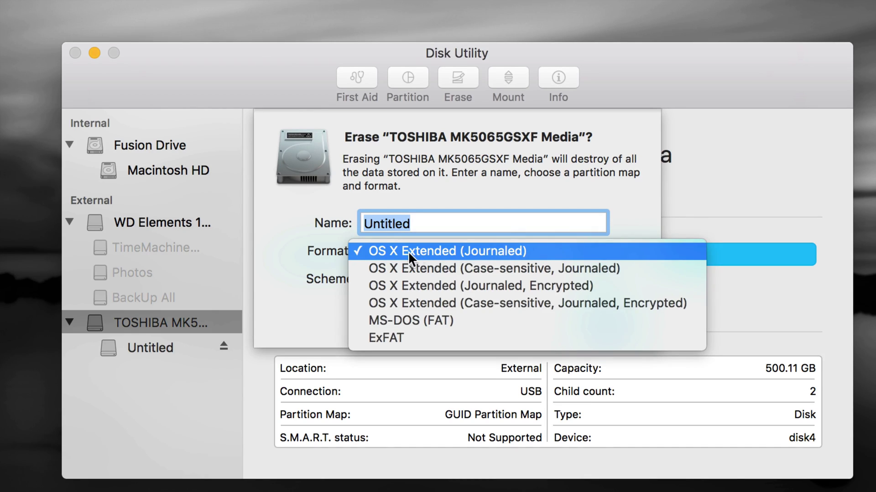
{"action": "left_click", "coordinate": [511, 251]}
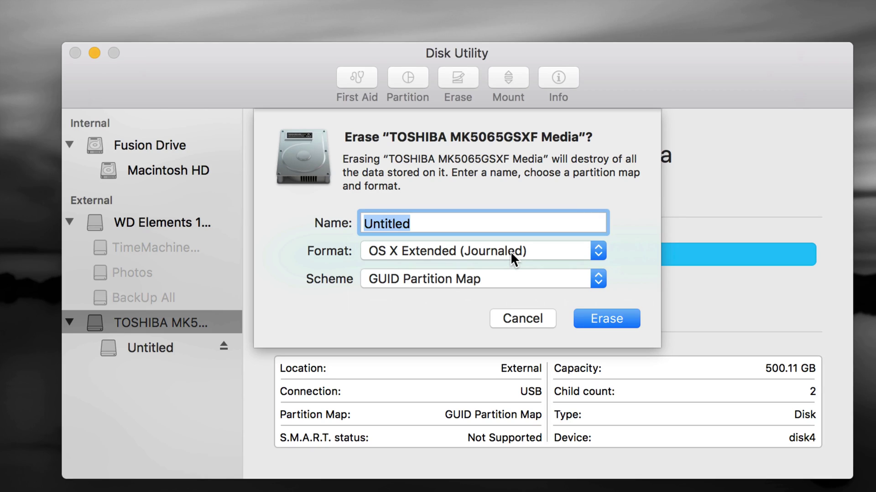
Step: Switch the format for erasing the TOSHIBA disk to ExFAT
{"action": "left_click", "coordinate": [510, 251]}
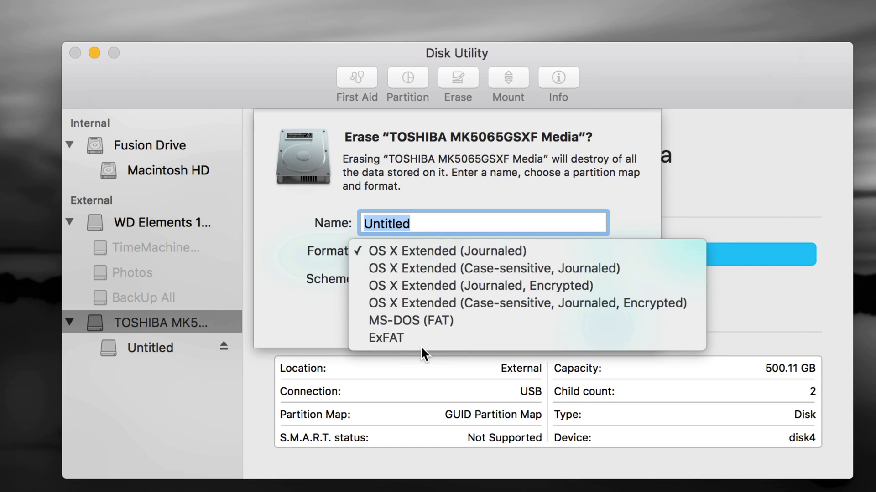
{"action": "left_click", "coordinate": [396, 341]}
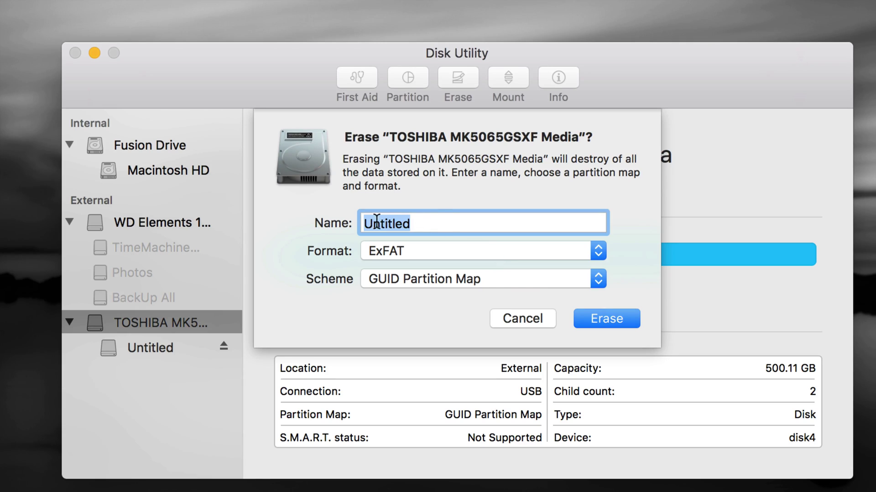
Step: Set the format back to OS X Extended (Journaled) and erase the TOSHIBA disk
{"action": "left_click", "coordinate": [597, 252]}
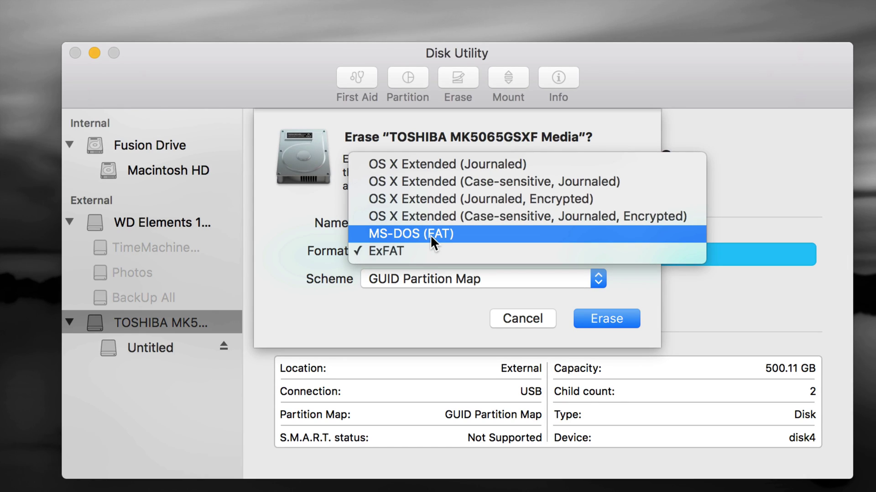
{"action": "left_click", "coordinate": [441, 169]}
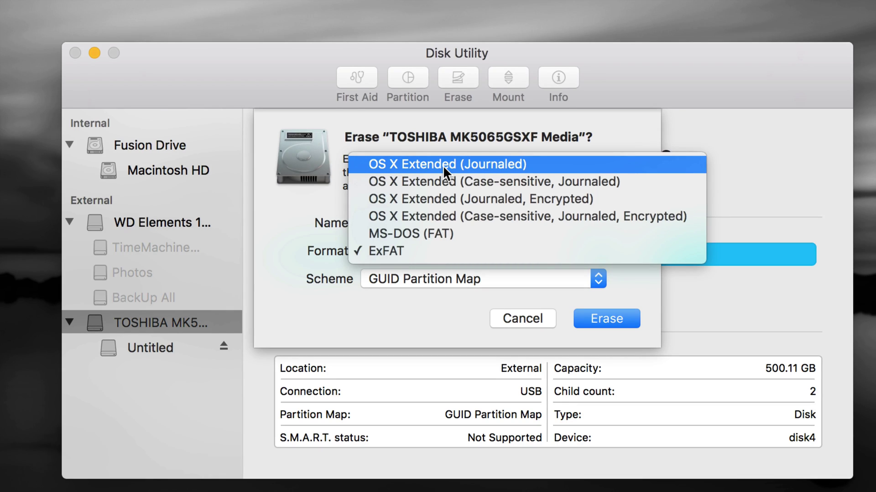
{"action": "left_click", "coordinate": [442, 166]}
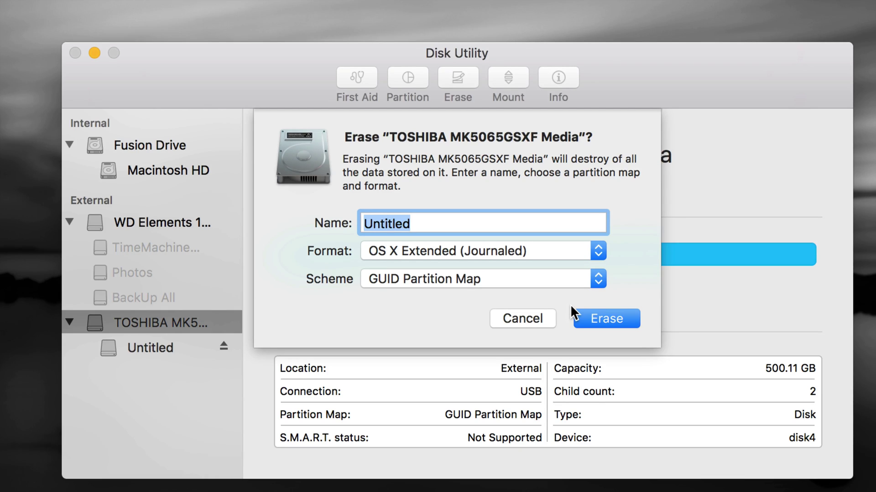
{"action": "left_click", "coordinate": [611, 318]}
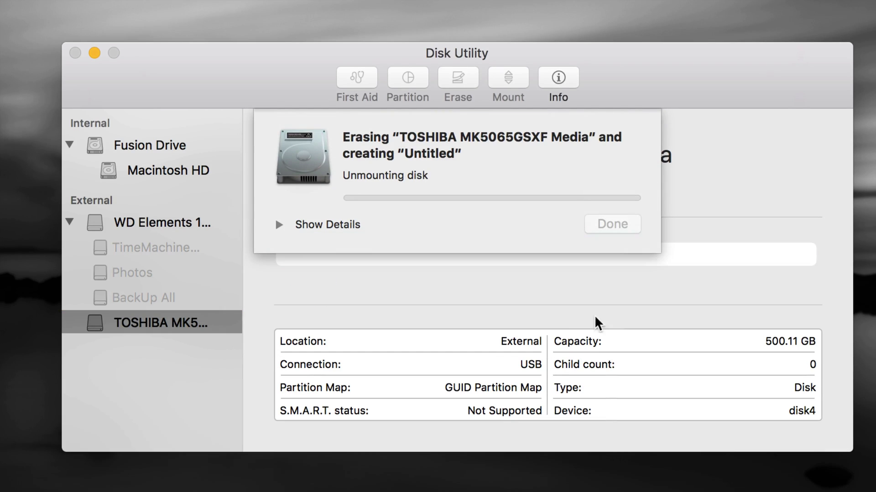
Step: Show the details of the erase process and close its completion report
{"action": "left_click", "coordinate": [284, 226]}
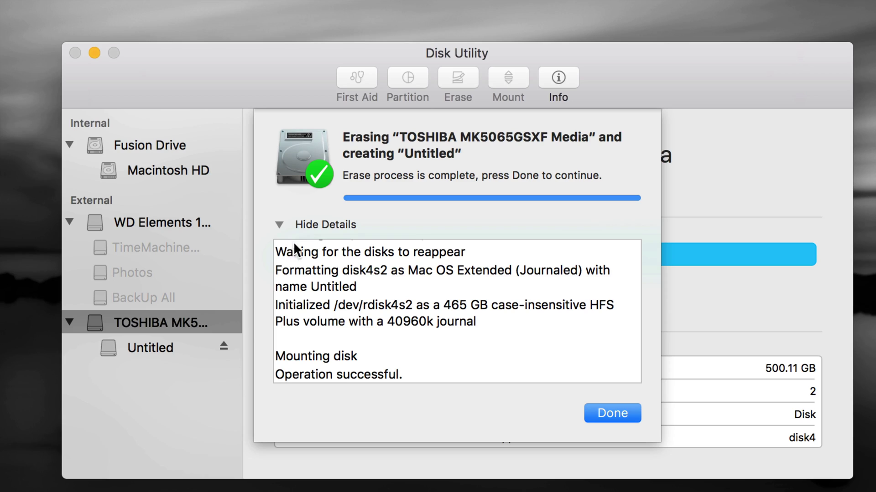
{"action": "left_click_drag", "start_coordinate": [643, 76], "coordinate": [639, 69]}
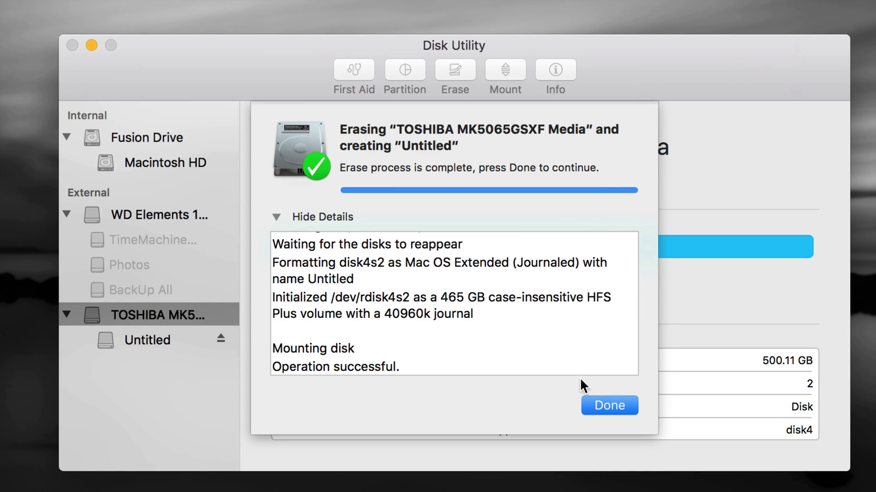
{"action": "left_click", "coordinate": [600, 405]}
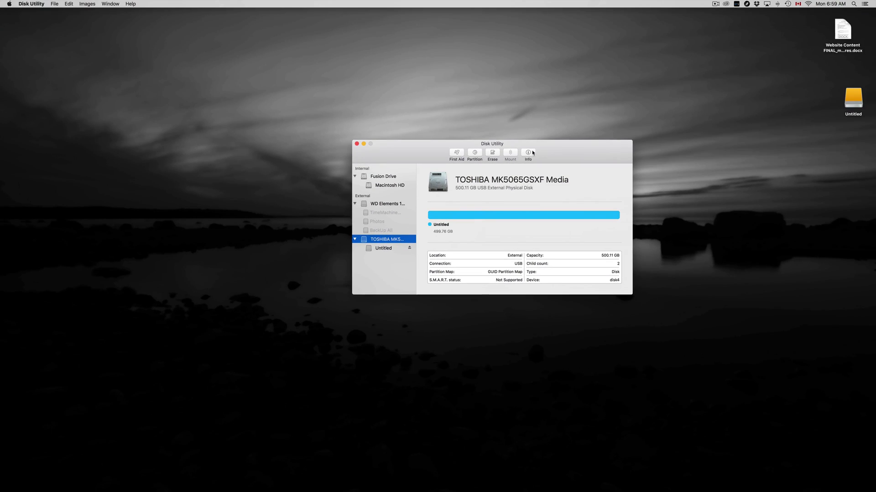
Step: Move the Disk Utility window aside and place the Untitled drive icon next to it on the desktop
{"action": "left_click_drag", "start_coordinate": [553, 151], "coordinate": [489, 103]}
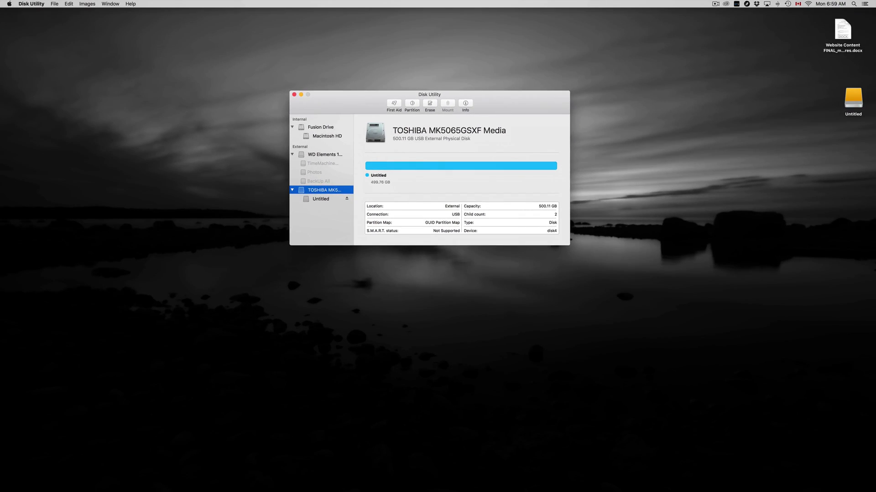
{"action": "left_click", "coordinate": [857, 105]}
{"action": "left_click_drag", "start_coordinate": [858, 105], "coordinate": [624, 110]}
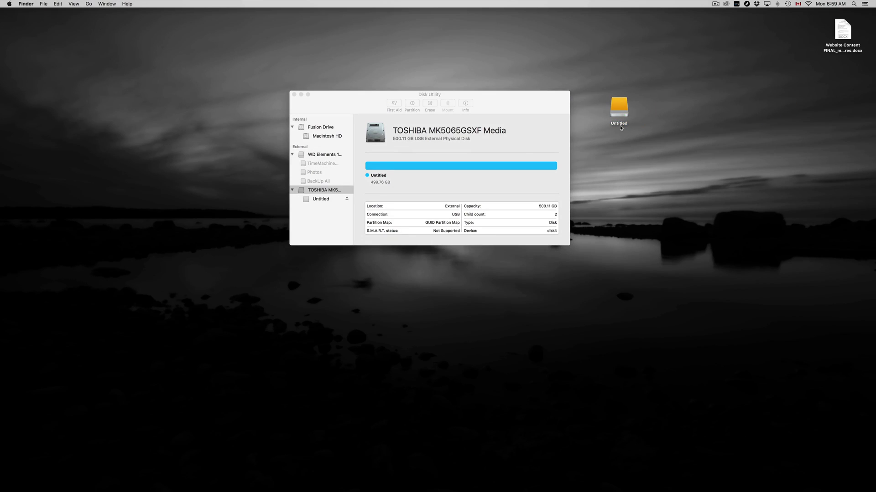
{"action": "left_click", "coordinate": [621, 127]}
{"action": "left_click", "coordinate": [648, 142]}
{"action": "left_click", "coordinate": [625, 127]}
{"action": "left_click", "coordinate": [623, 125]}
{"action": "left_click", "coordinate": [636, 154]}
Step: Open the Untitled drive in Finder, check its contents beside the Disk Utility window, and close the Finder window
{"action": "left_click", "coordinate": [624, 114]}
{"action": "double_click", "coordinate": [624, 114]}
{"action": "left_click_drag", "start_coordinate": [348, 101], "coordinate": [619, 227]}
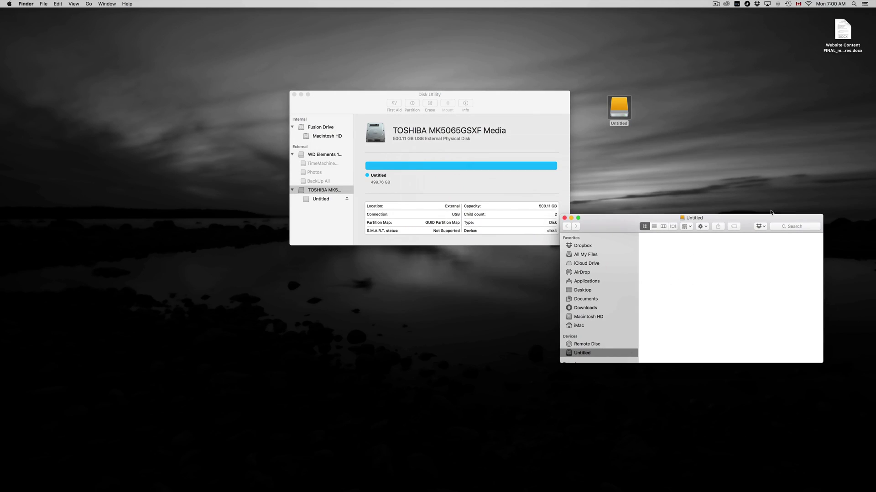
{"action": "left_click", "coordinate": [827, 51]}
{"action": "left_click_drag", "start_coordinate": [826, 51], "coordinate": [829, 34]}
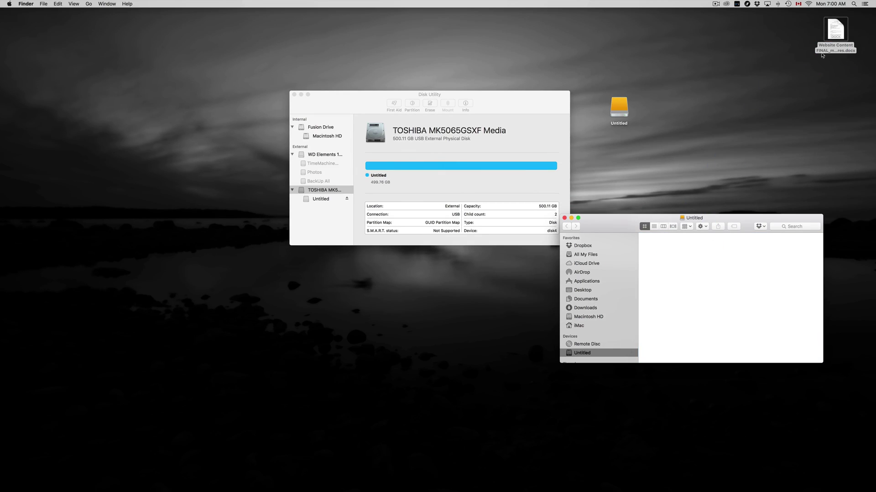
{"action": "left_click_drag", "start_coordinate": [742, 219], "coordinate": [714, 206]}
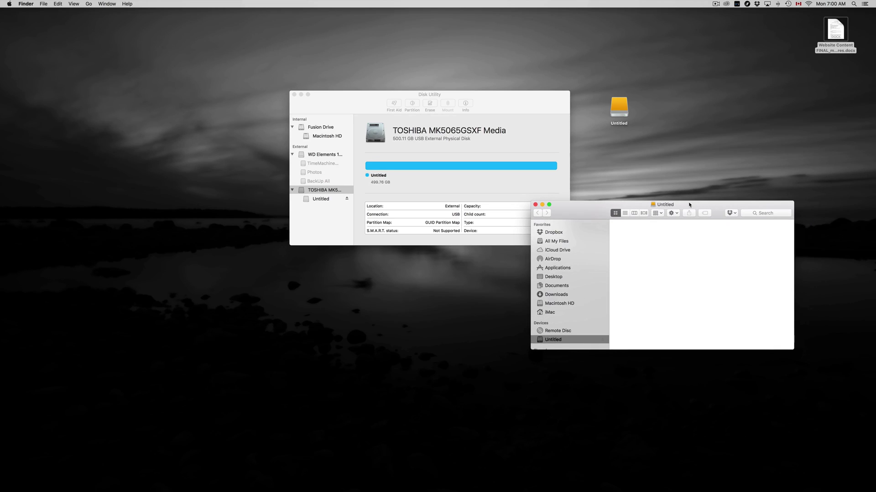
{"action": "left_click_drag", "start_coordinate": [618, 207], "coordinate": [606, 251]}
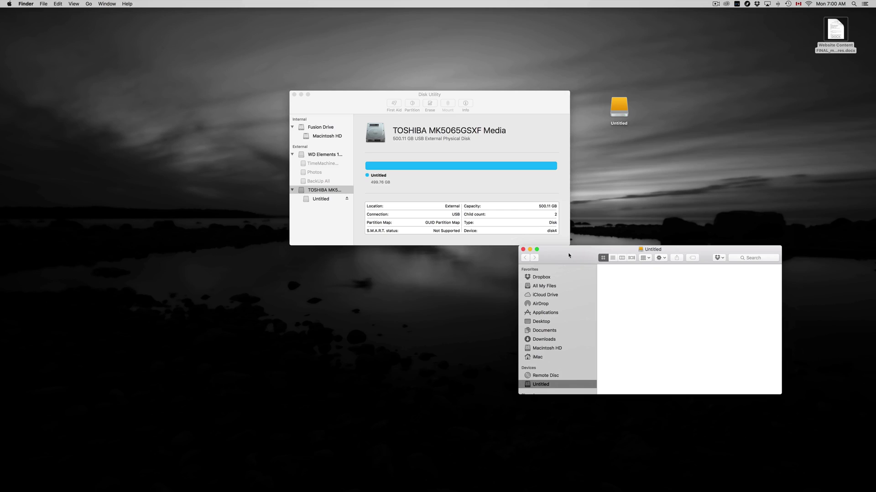
{"action": "left_click", "coordinate": [524, 250]}
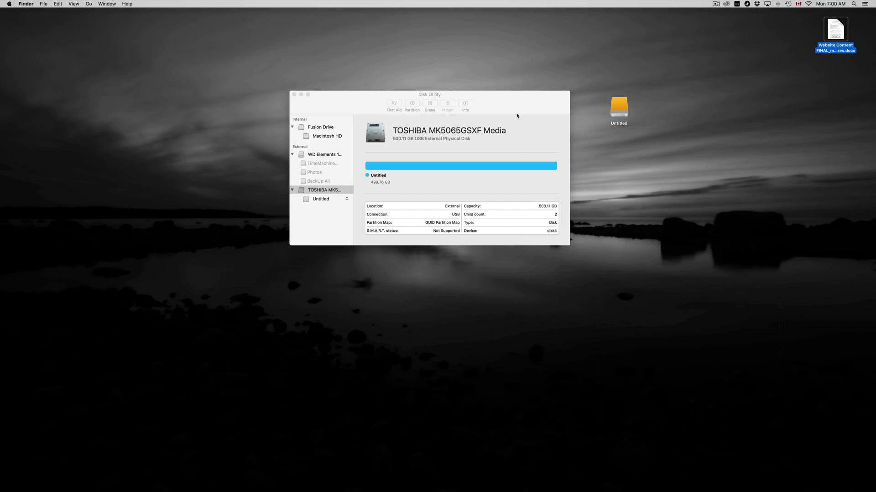
Step: Open the partition settings for the TOSHIBA disk in Disk Utility and add a second partition
{"action": "left_click_drag", "start_coordinate": [503, 110], "coordinate": [573, 165]}
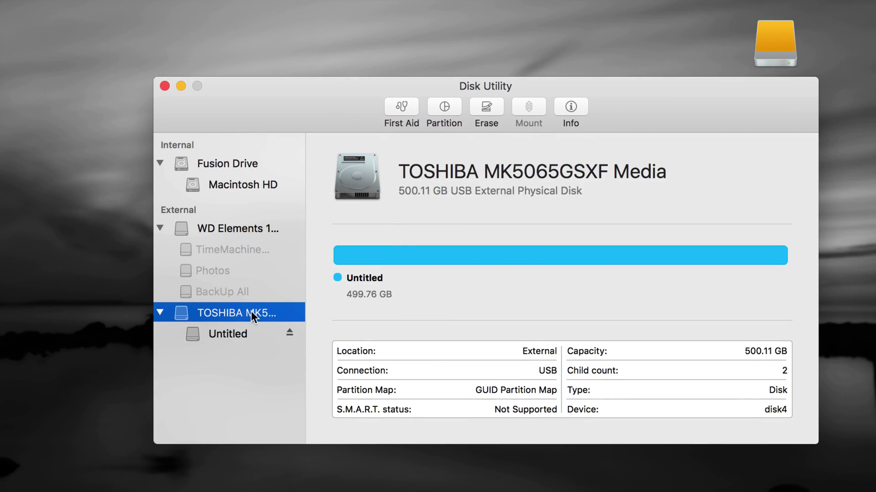
{"action": "left_click", "coordinate": [230, 312]}
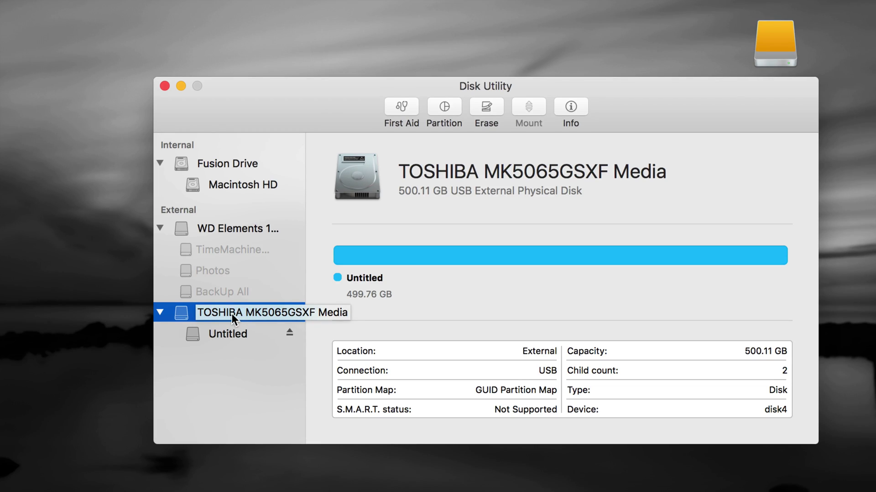
{"action": "left_click", "coordinate": [439, 167]}
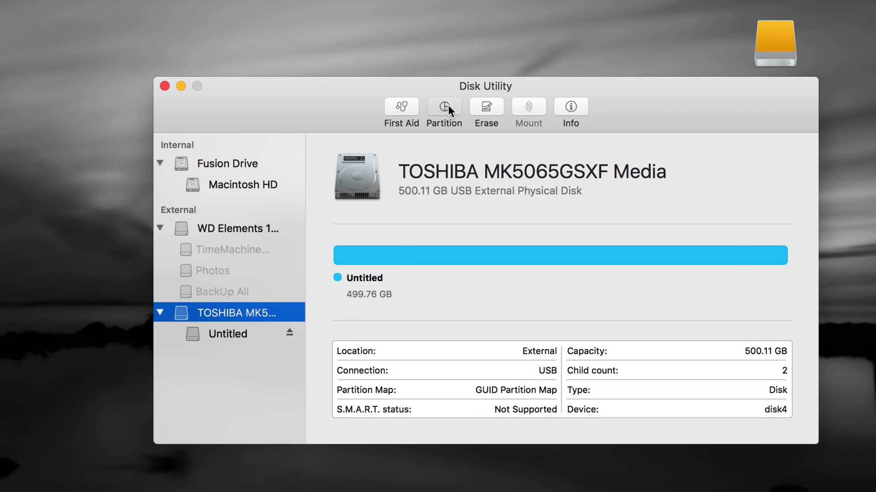
{"action": "left_click", "coordinate": [449, 106]}
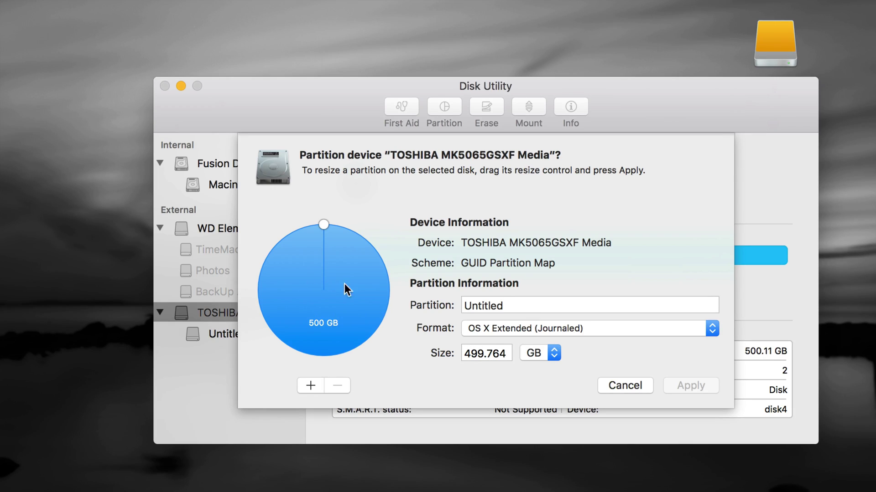
{"action": "left_click", "coordinate": [312, 386]}
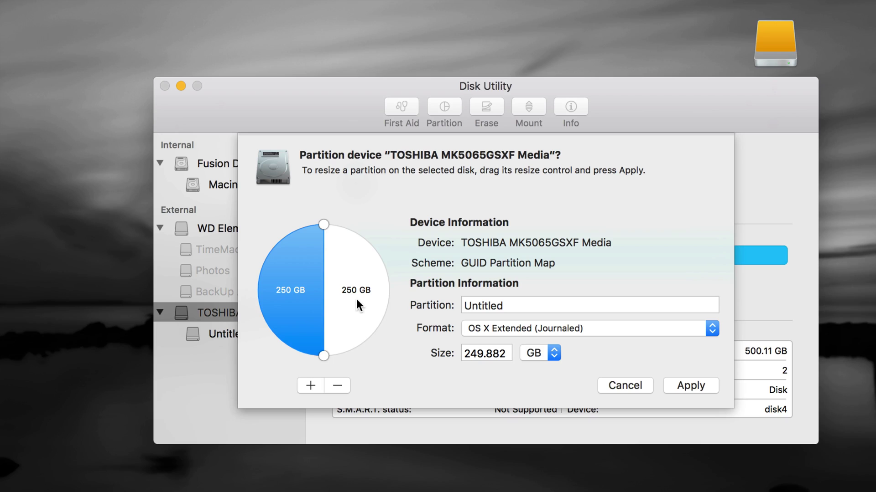
Step: Resize the two partitions to about 120 GB and 380 GB, and choose OS X Extended (Journaled) for the larger one
{"action": "left_click", "coordinate": [487, 354]}
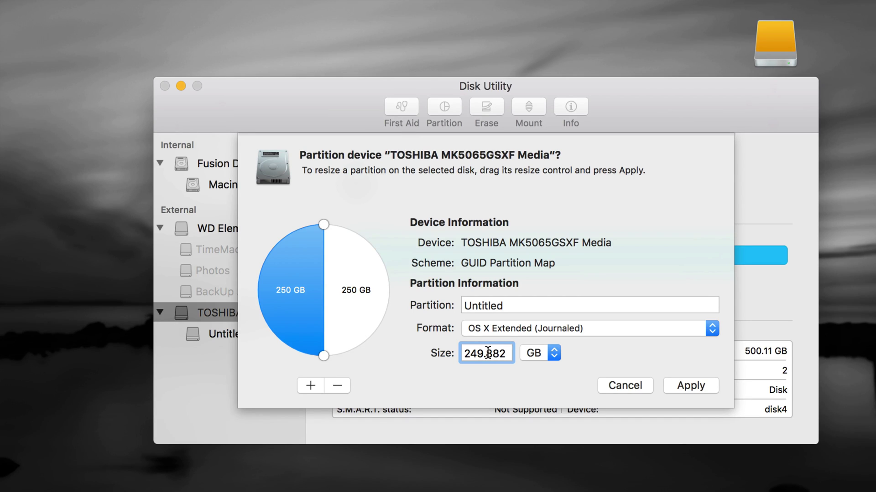
{"action": "left_click_drag", "start_coordinate": [323, 355], "coordinate": [280, 286]}
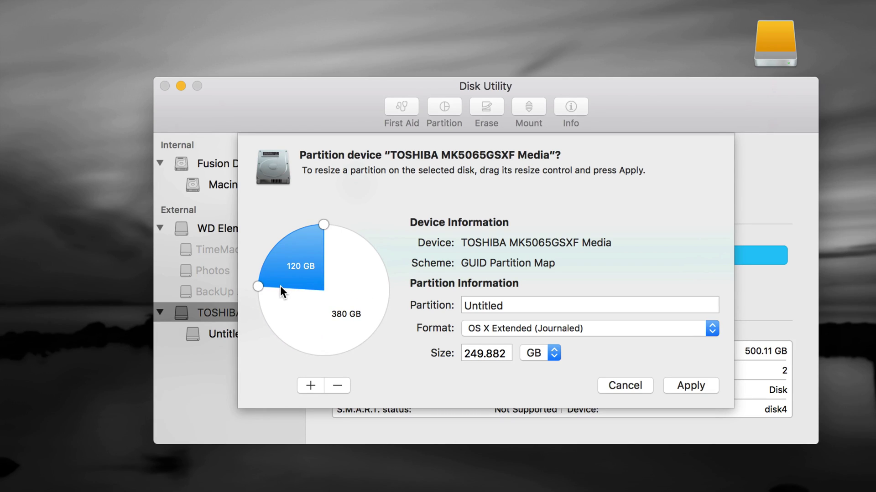
{"action": "left_click", "coordinate": [339, 313]}
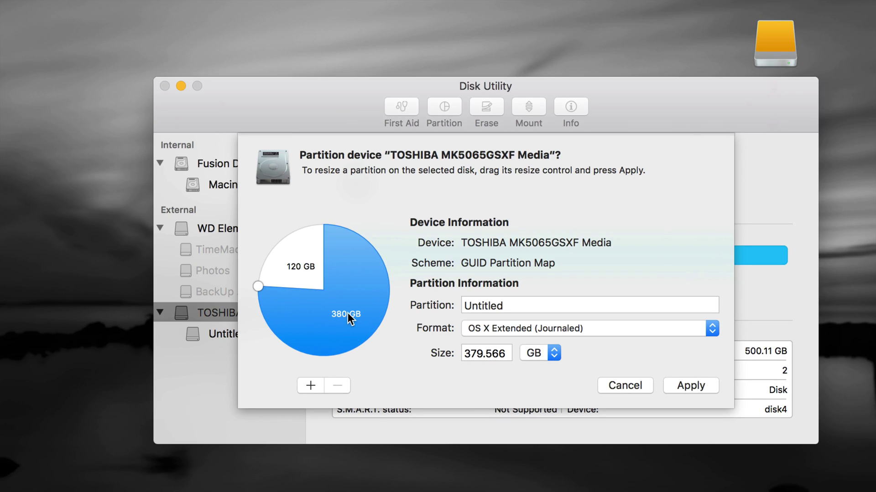
{"action": "left_click", "coordinate": [602, 335]}
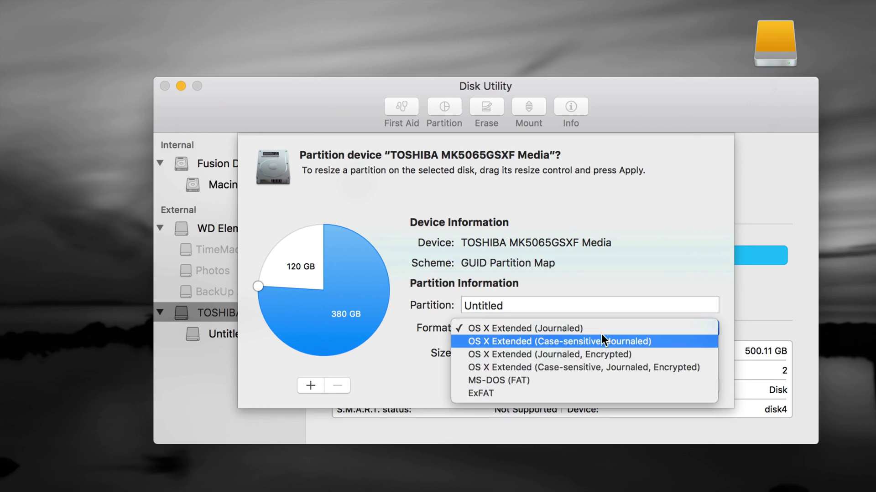
{"action": "left_click", "coordinate": [543, 328]}
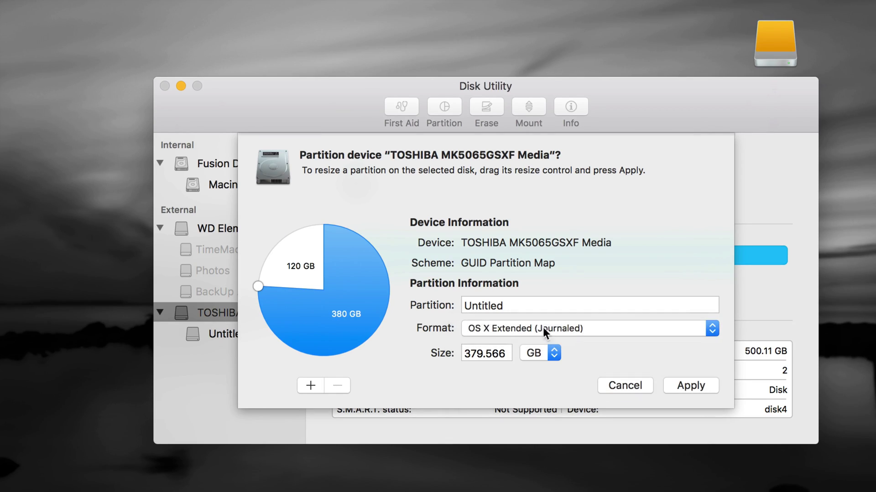
Step: Set the format of the 120 GB partition to ExFAT
{"action": "left_click", "coordinate": [306, 267]}
{"action": "left_click", "coordinate": [601, 323]}
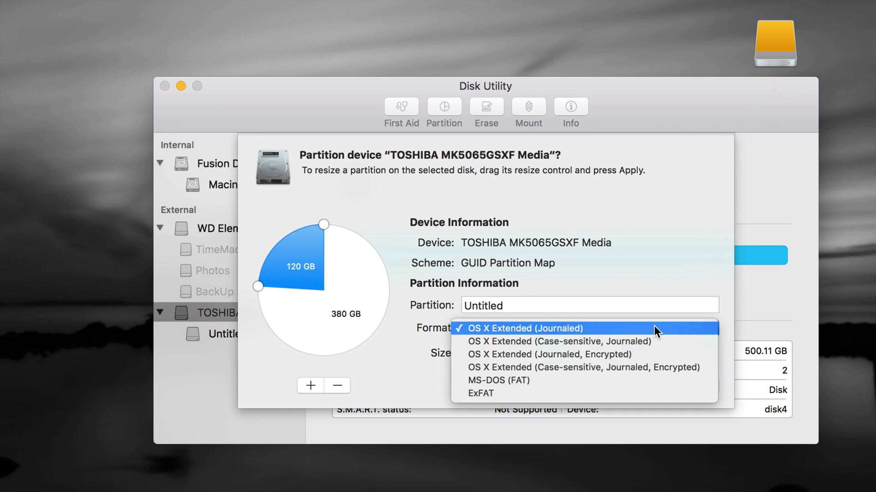
{"action": "key", "text": "Up"}
{"action": "key", "text": "Return"}
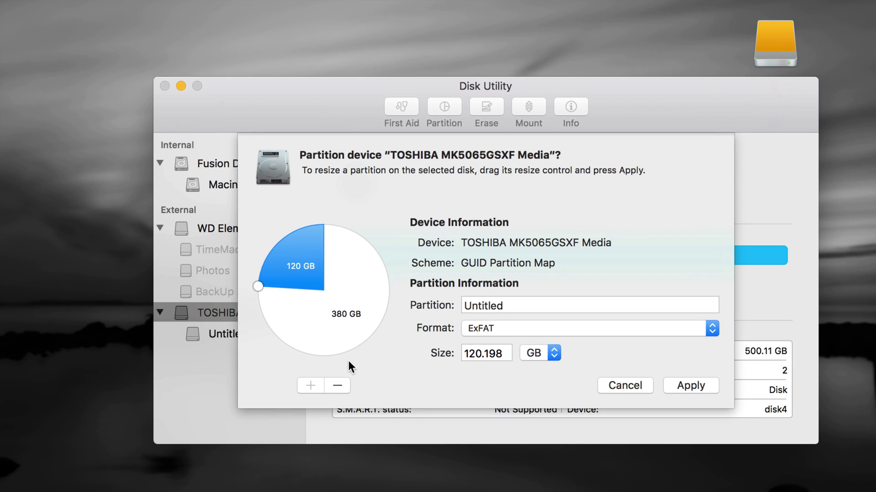
Step: Split the 380 GB partition to add a third one, and remove the added partition again
{"action": "left_click", "coordinate": [354, 318]}
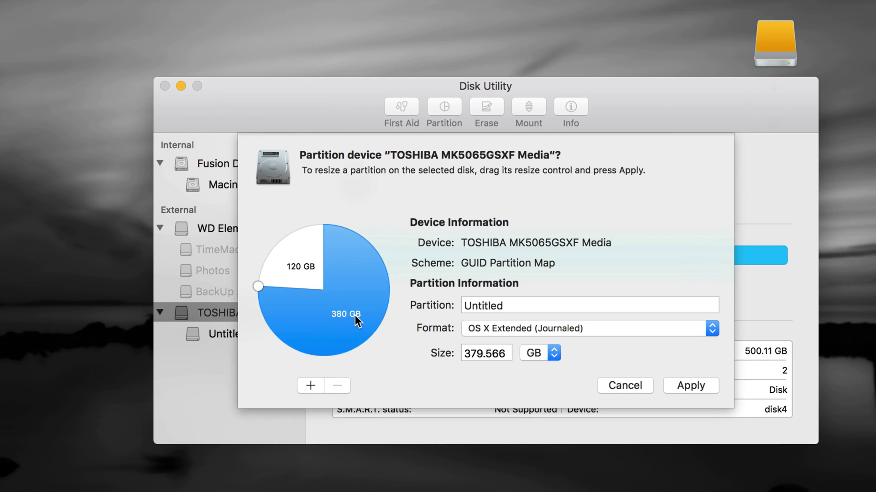
{"action": "left_click", "coordinate": [309, 385]}
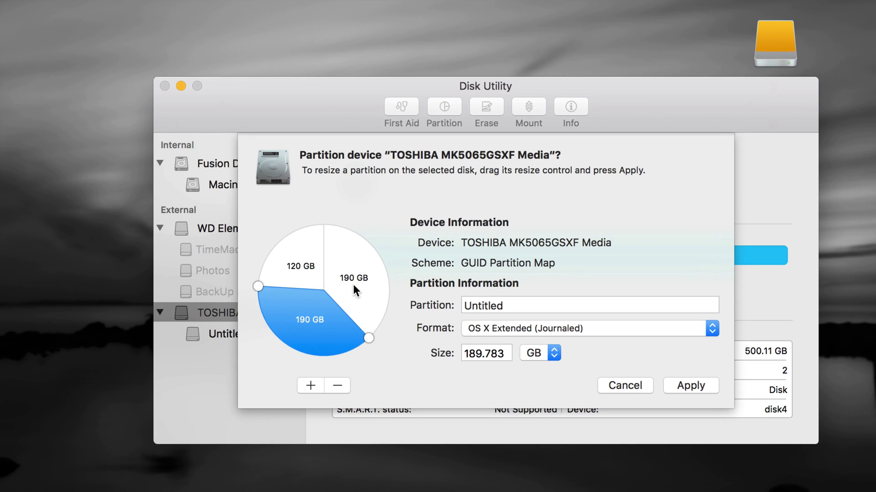
{"action": "left_click", "coordinate": [338, 385]}
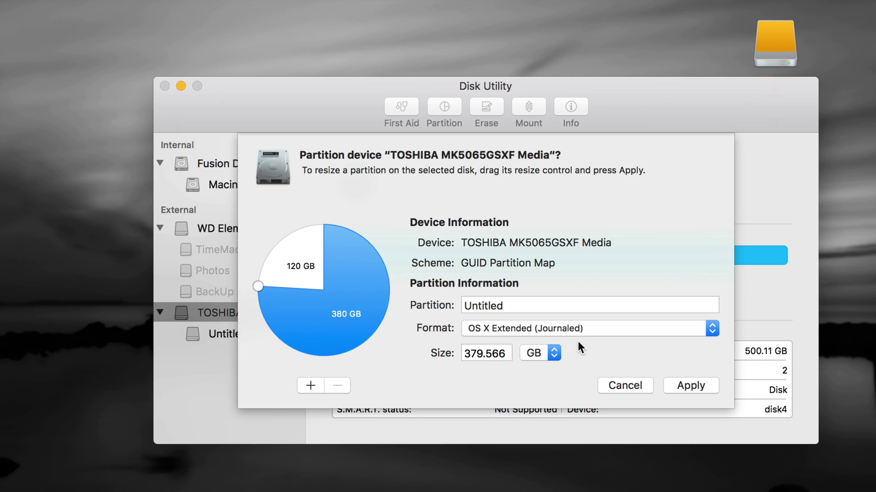
Step: Apply the two-partition layout to the TOSHIBA disk, show the operation details, and close the completion report
{"action": "left_click", "coordinate": [292, 264]}
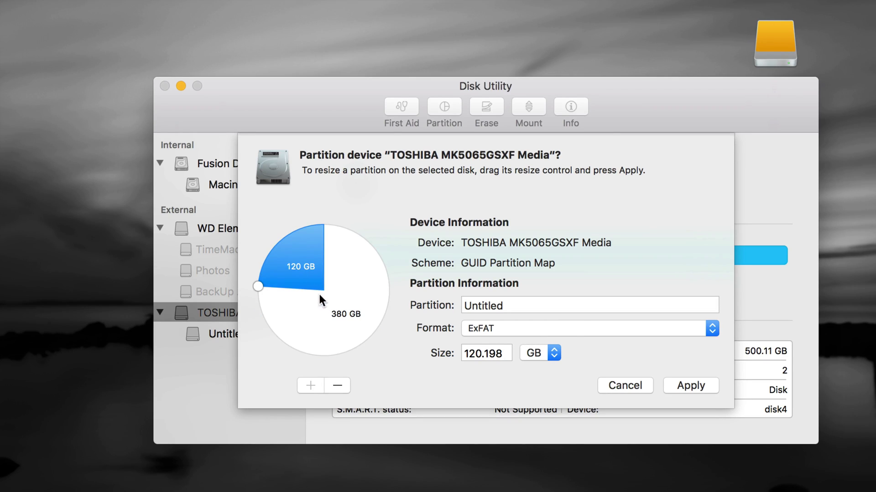
{"action": "left_click", "coordinate": [354, 313]}
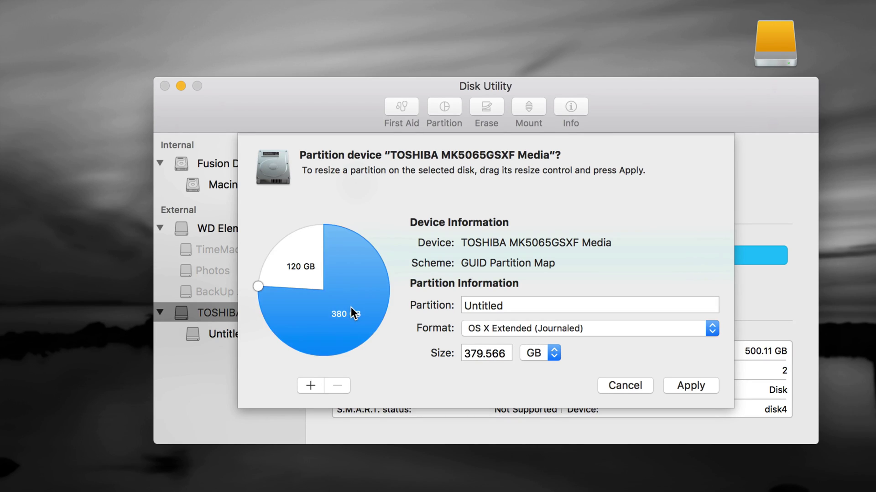
{"action": "left_click", "coordinate": [672, 387]}
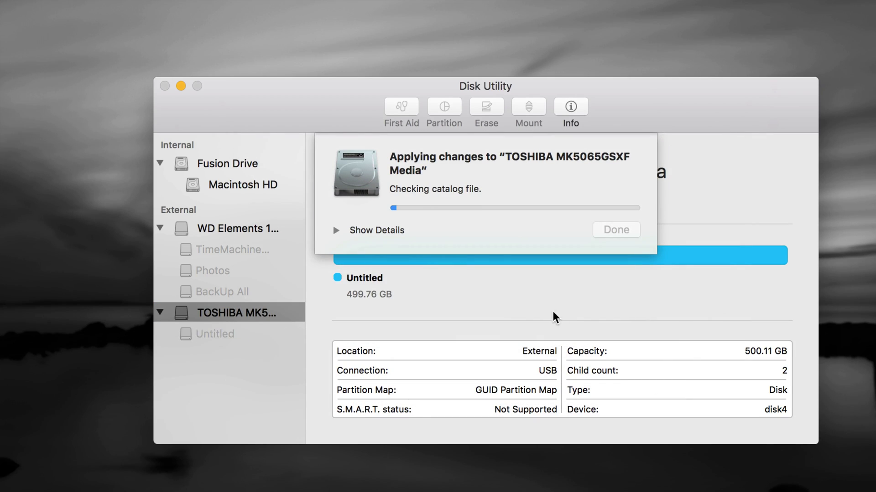
{"action": "left_click", "coordinate": [335, 230]}
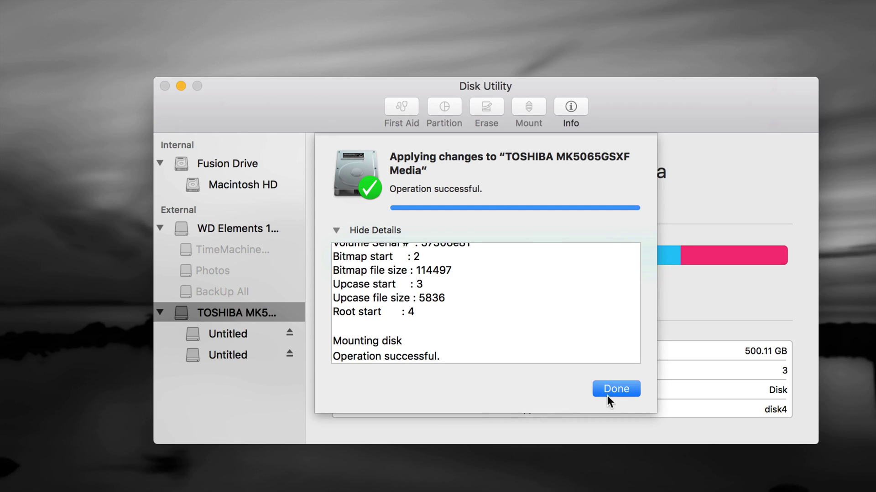
{"action": "left_click", "coordinate": [620, 390]}
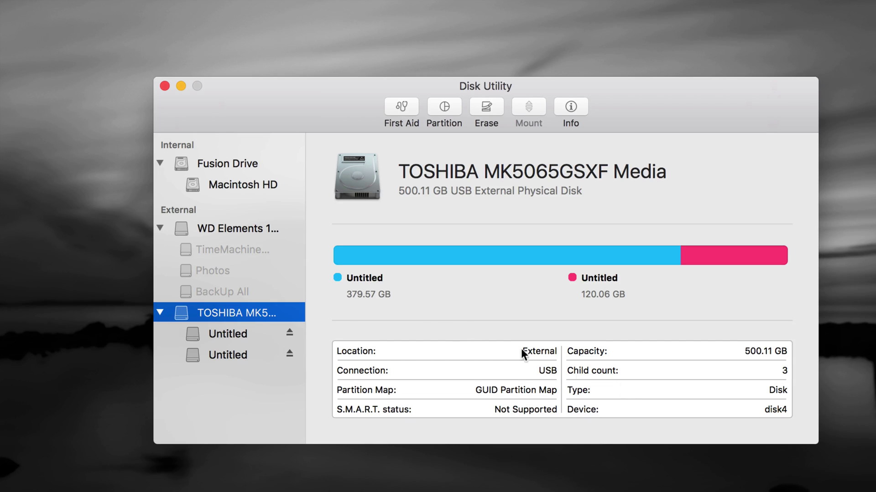
Step: View both new Untitled volumes and place their drive icons side by side on the desktop, with the Disk Utility window moved aside
{"action": "left_click", "coordinate": [225, 333]}
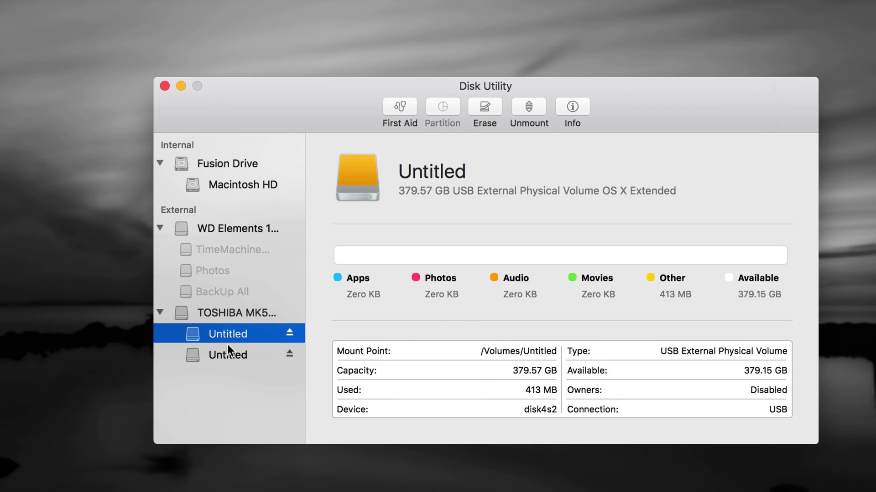
{"action": "left_click", "coordinate": [228, 345]}
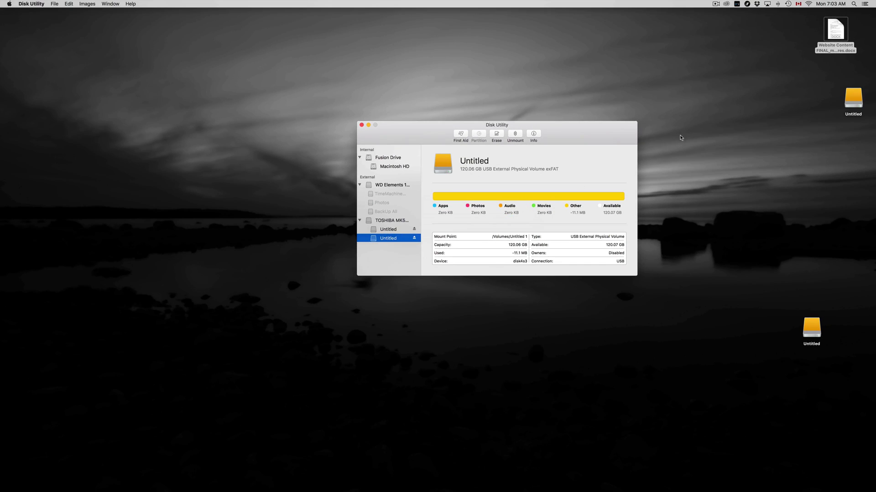
{"action": "left_click_drag", "start_coordinate": [857, 96], "coordinate": [715, 163]}
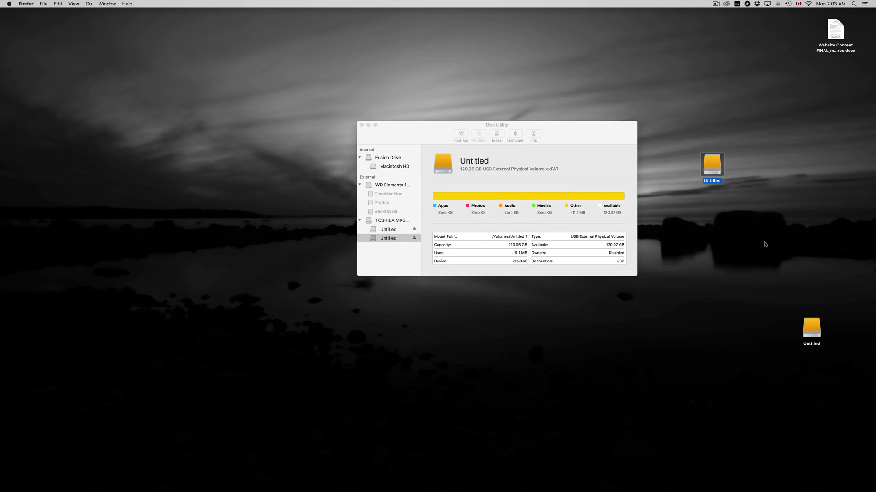
{"action": "left_click_drag", "start_coordinate": [813, 334], "coordinate": [753, 169]}
{"action": "left_click_drag", "start_coordinate": [590, 134], "coordinate": [483, 147]}
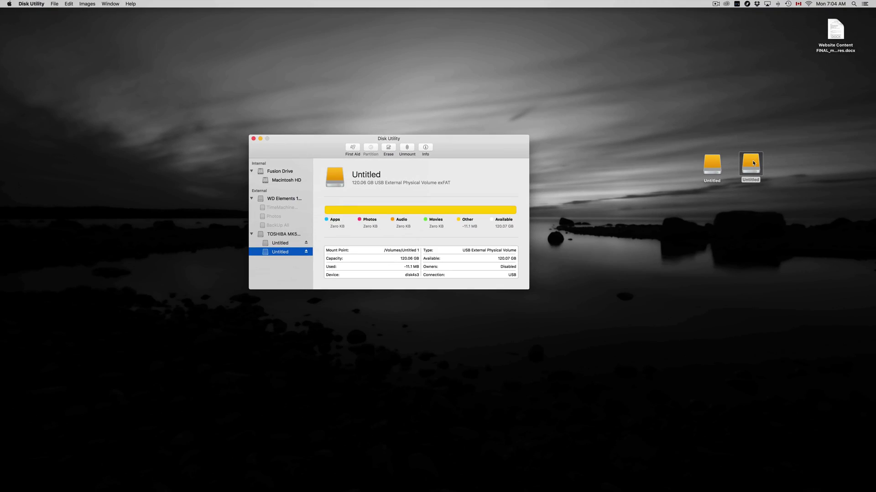
Step: Open the Finder info window of the ExFAT Untitled drive beside Disk Utility and check its capacity and format
{"action": "right_click", "coordinate": [753, 164]}
{"action": "left_click", "coordinate": [760, 185]}
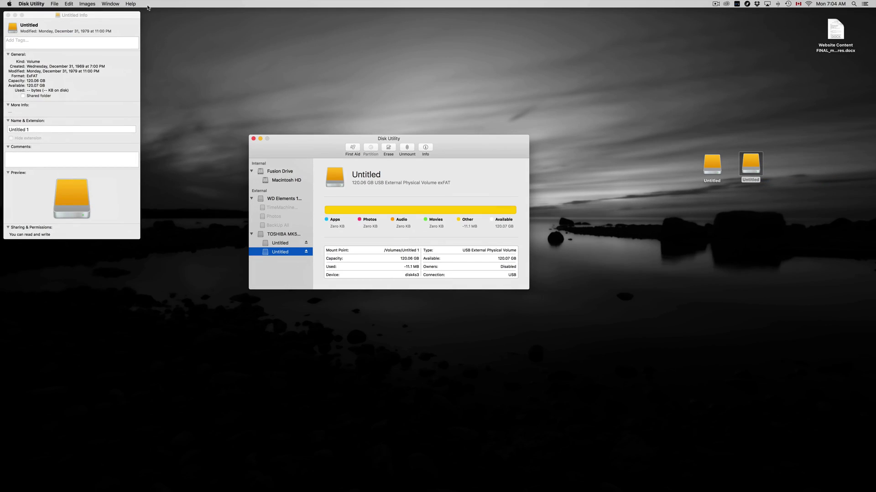
{"action": "left_click_drag", "start_coordinate": [114, 14], "coordinate": [650, 97]}
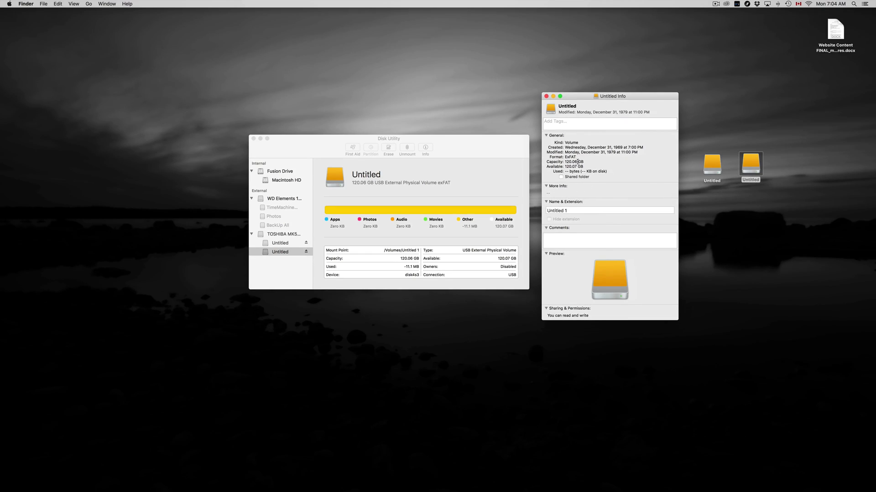
{"action": "left_click_drag", "start_coordinate": [565, 161], "coordinate": [586, 161]}
{"action": "left_click_drag", "start_coordinate": [576, 157], "coordinate": [559, 156]}
Step: Rename the ExFAT drive as PC in its info window and close the window
{"action": "left_click", "coordinate": [564, 210]}
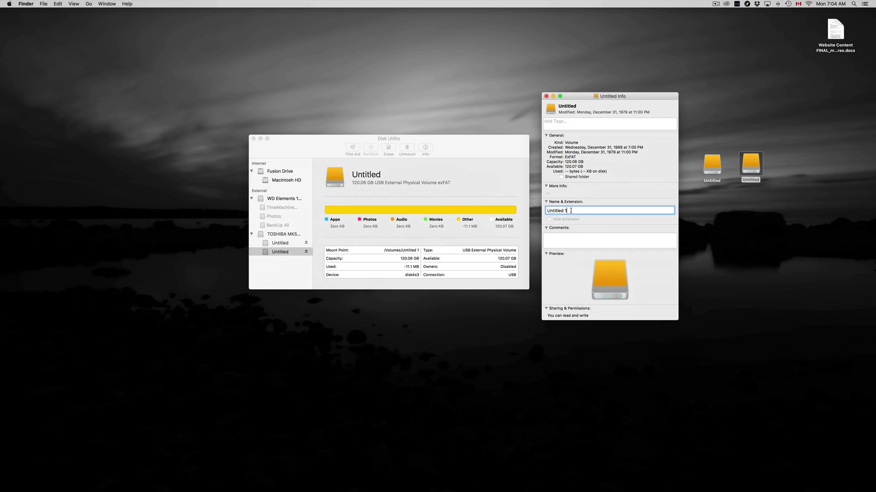
{"action": "left_click_drag", "start_coordinate": [571, 211], "coordinate": [541, 210]}
{"action": "type", "text": "PC"}
{"action": "left_click", "coordinate": [720, 238]}
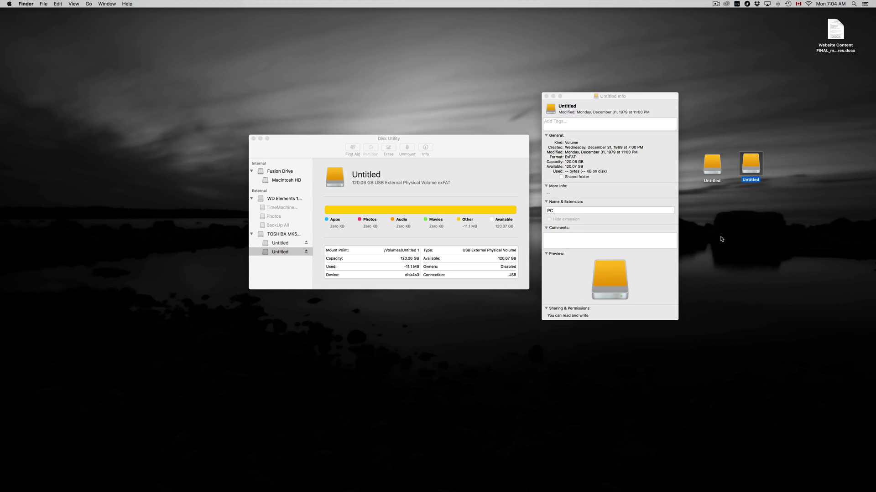
{"action": "left_click", "coordinate": [546, 96]}
Step: Rename the remaining Untitled drive on the desktop as TimeMachine and move its icon slightly away from the PC drive
{"action": "left_click", "coordinate": [717, 187]}
{"action": "left_click", "coordinate": [715, 199]}
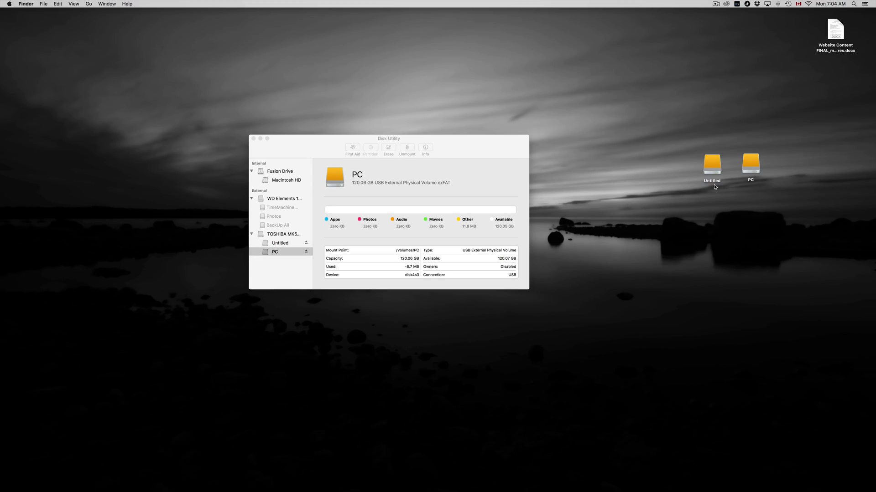
{"action": "left_click", "coordinate": [713, 183]}
{"action": "left_click_drag", "start_coordinate": [714, 185], "coordinate": [716, 186]}
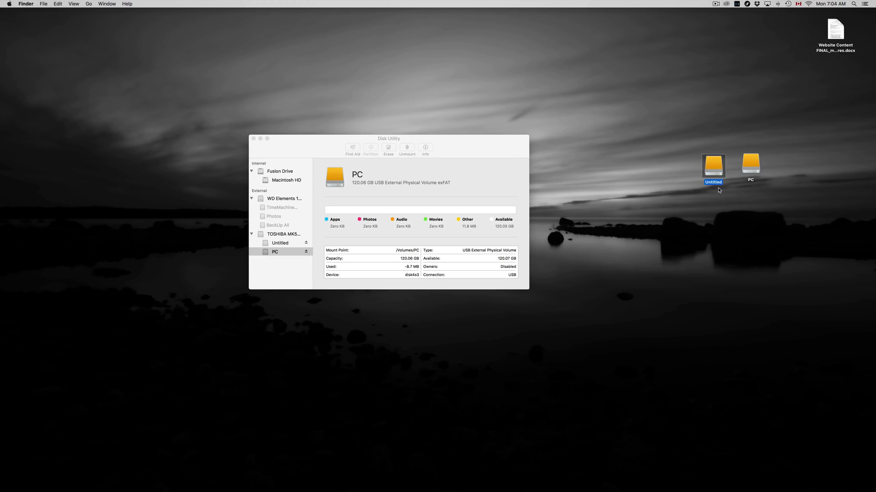
{"action": "left_click", "coordinate": [719, 194]}
{"action": "left_click", "coordinate": [715, 185]}
{"action": "left_click", "coordinate": [726, 206]}
{"action": "left_click", "coordinate": [717, 184]}
{"action": "left_click", "coordinate": [717, 183]}
{"action": "type", "text": "TimeMachine"}
{"action": "left_click", "coordinate": [724, 172]}
{"action": "left_click_drag", "start_coordinate": [724, 173], "coordinate": [701, 174]}
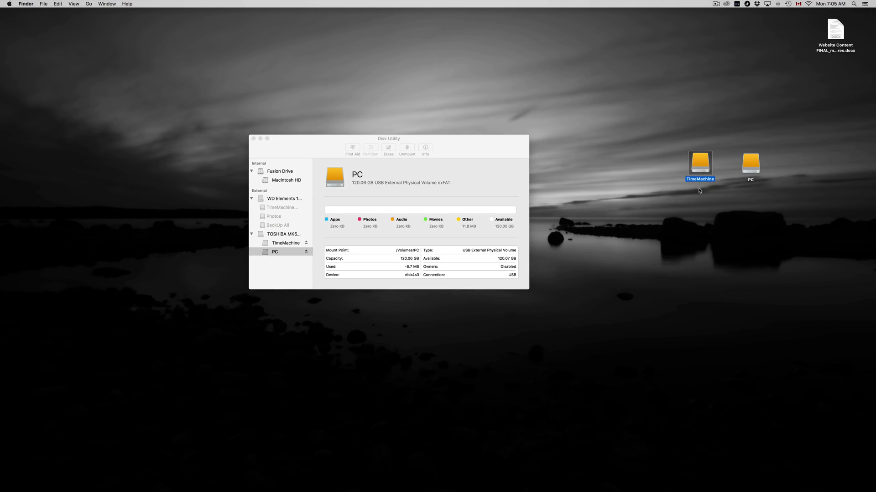
Step: Rename the TimeMachine drive as TimeMachineNEW and rearrange the two drive icons next to each other on the desktop
{"action": "left_click", "coordinate": [699, 190]}
{"action": "left_click", "coordinate": [702, 182]}
{"action": "left_click", "coordinate": [702, 180]}
{"action": "key", "text": "Right"}
{"action": "type", "text": "NEW"}
{"action": "left_click", "coordinate": [698, 217]}
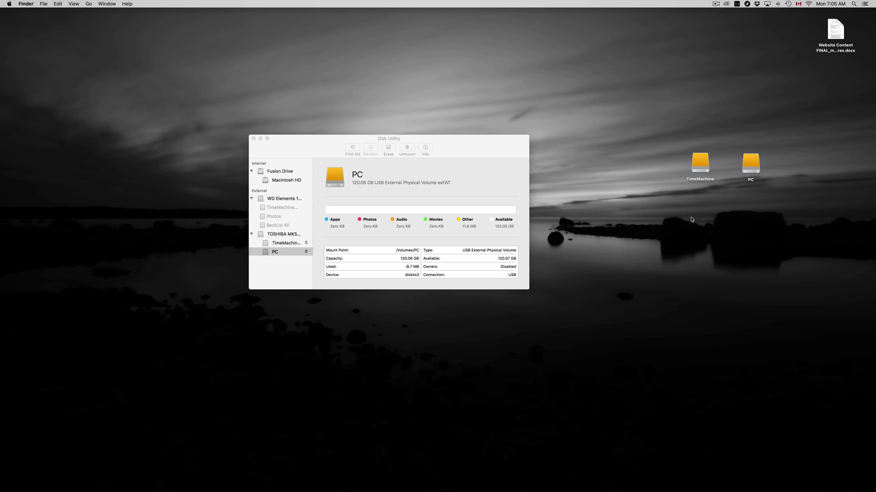
{"action": "left_click", "coordinate": [698, 181]}
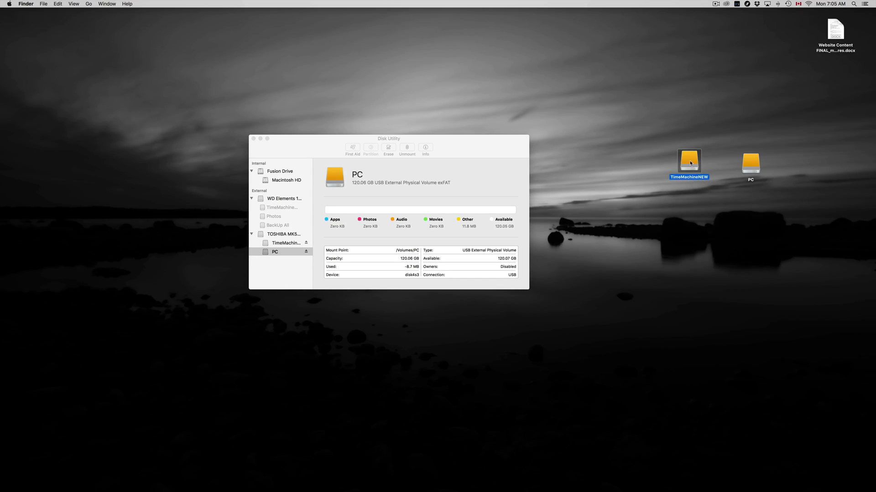
{"action": "left_click_drag", "start_coordinate": [743, 165], "coordinate": [688, 174]}
{"action": "left_click", "coordinate": [722, 191]}
Step: Open the PC drive in Finder, move its window below the drive icons, and copy the Website Content .docx file onto it
{"action": "left_click", "coordinate": [730, 164]}
{"action": "double_click", "coordinate": [729, 164]}
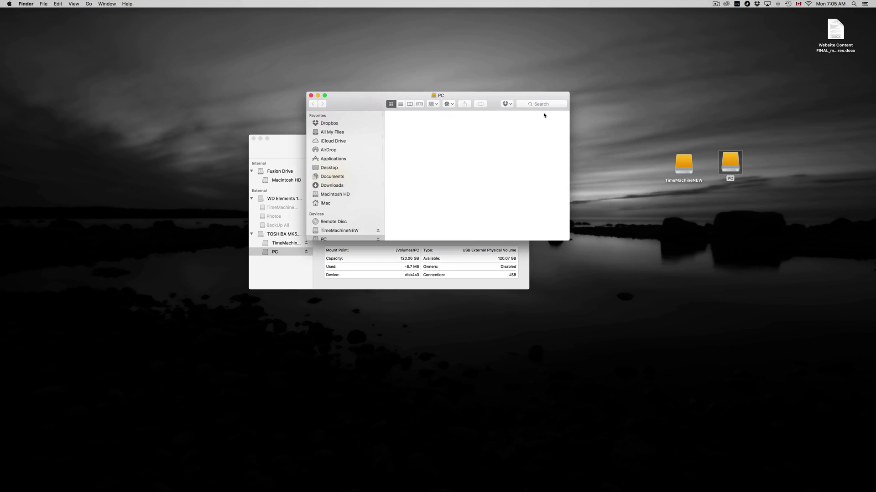
{"action": "left_click_drag", "start_coordinate": [518, 98], "coordinate": [687, 220]}
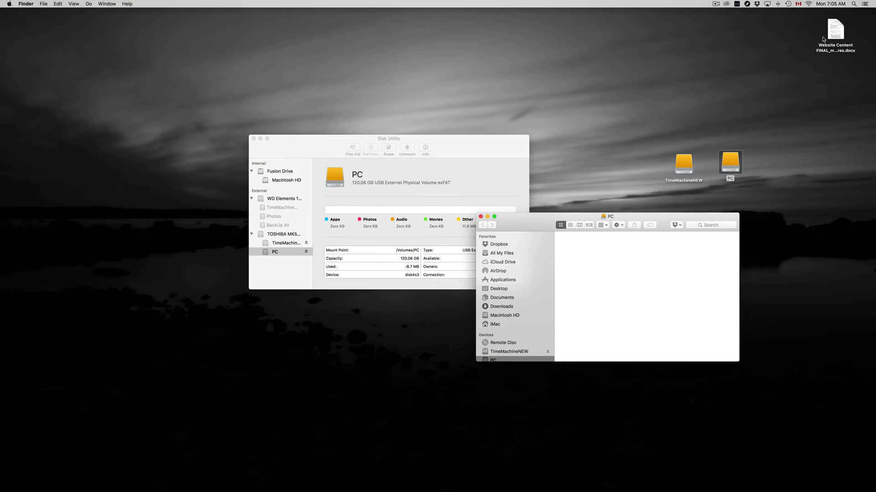
{"action": "left_click_drag", "start_coordinate": [823, 40], "coordinate": [603, 252]}
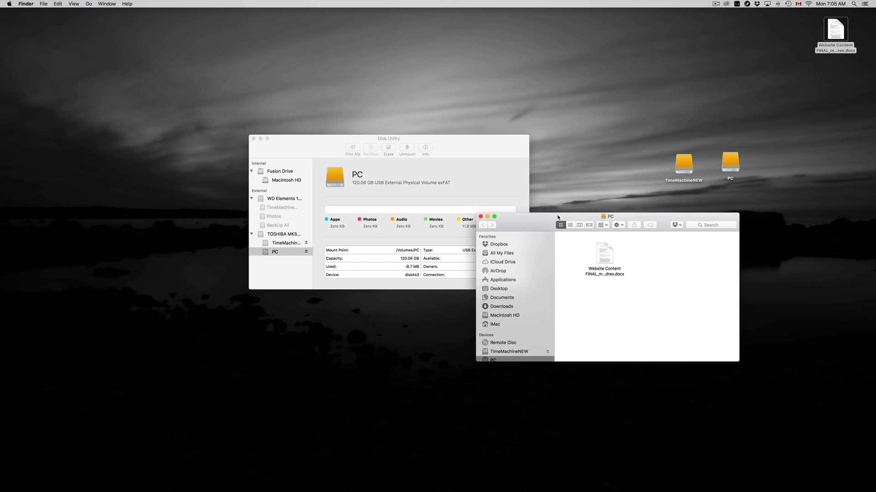
Step: Open the TimeMachineNEW drive beside the PC window, close all Finder windows, and bring the Disk Utility window nearer the drive icons
{"action": "double_click", "coordinate": [683, 167]}
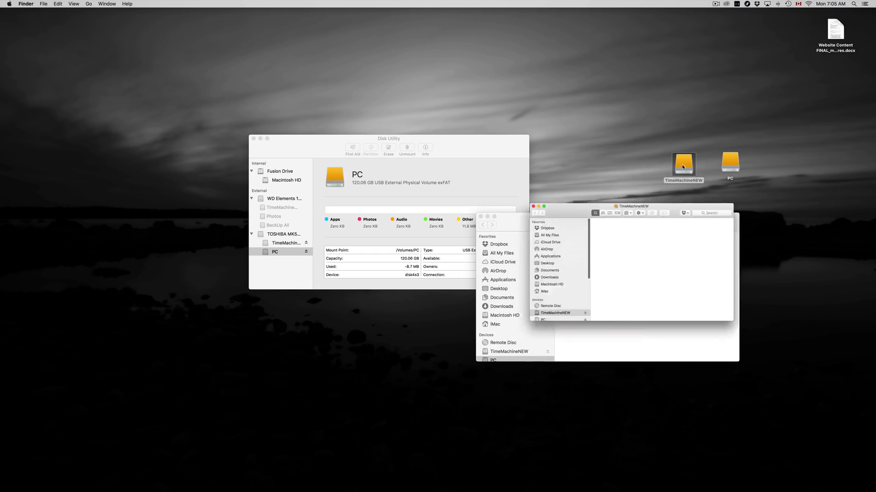
{"action": "left_click_drag", "start_coordinate": [542, 225], "coordinate": [611, 292]}
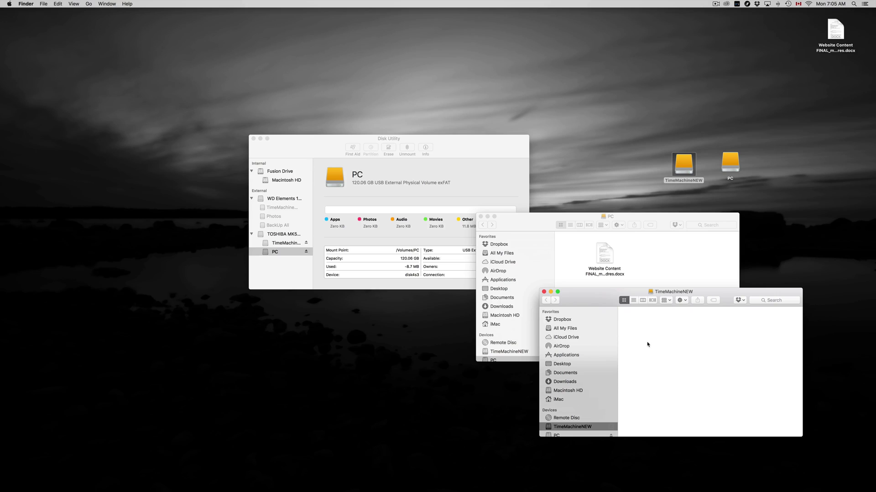
{"action": "left_click", "coordinate": [480, 217], "text": "alt"}
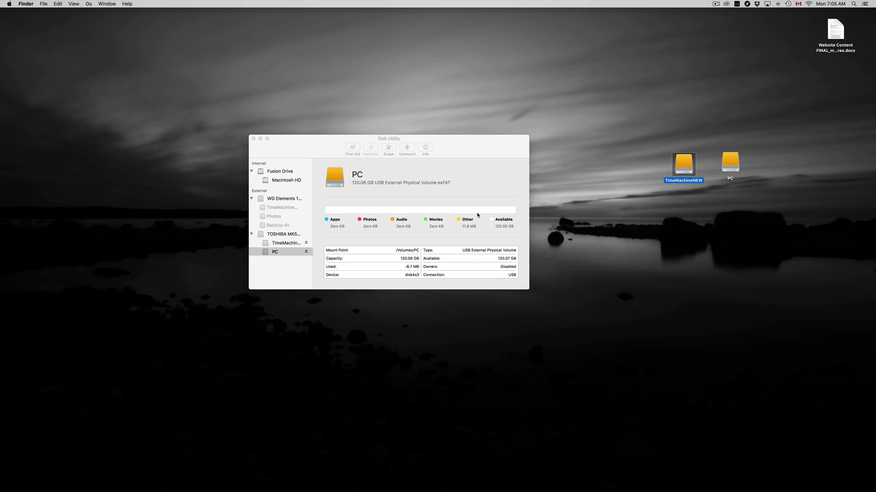
{"action": "left_click_drag", "start_coordinate": [455, 153], "coordinate": [514, 187]}
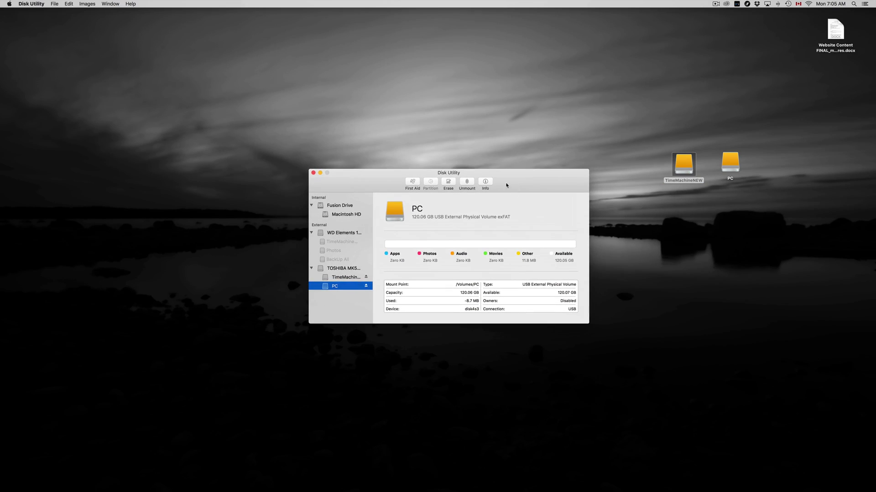
Step: Close Disk Utility and open the Time Machine settings in System Preferences, keeping the window beside the drive icons
{"action": "left_click", "coordinate": [314, 172]}
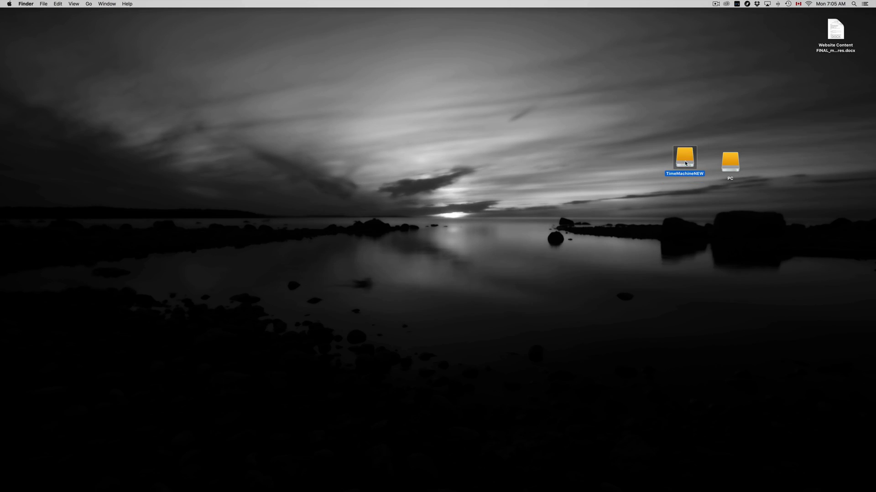
{"action": "mouse_move", "coordinate": [536, 491]}
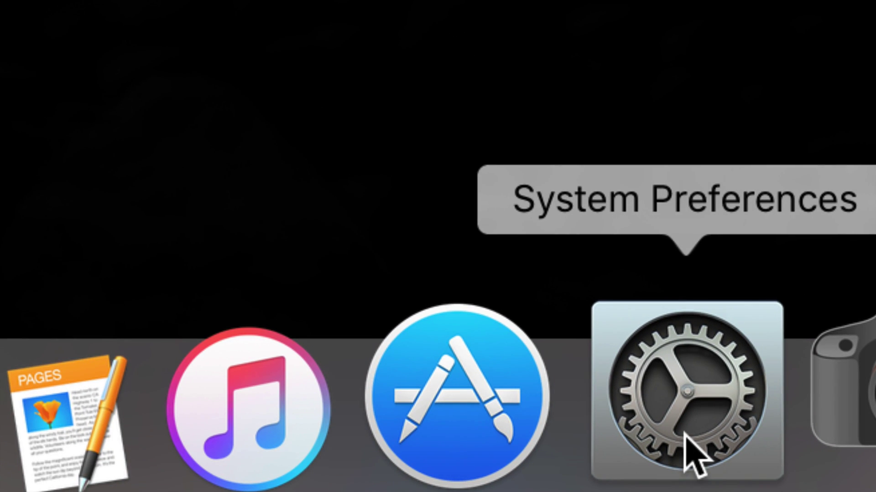
{"action": "left_click", "coordinate": [686, 435]}
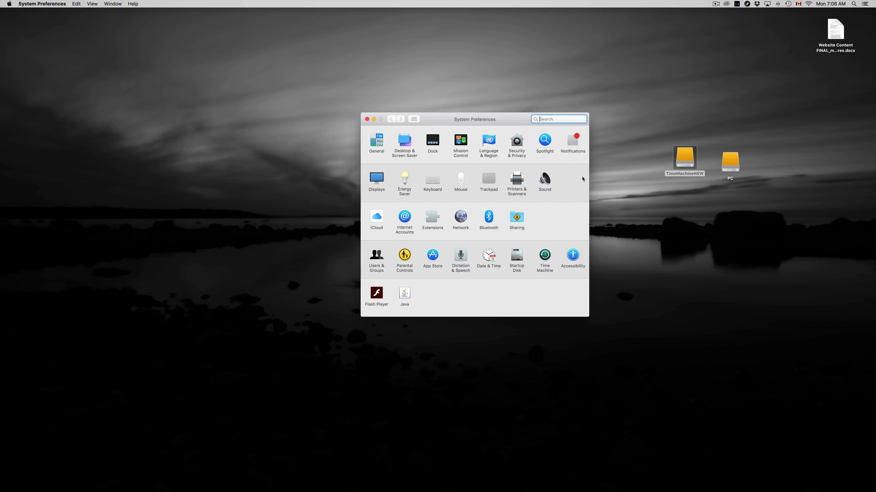
{"action": "left_click_drag", "start_coordinate": [488, 126], "coordinate": [679, 168]}
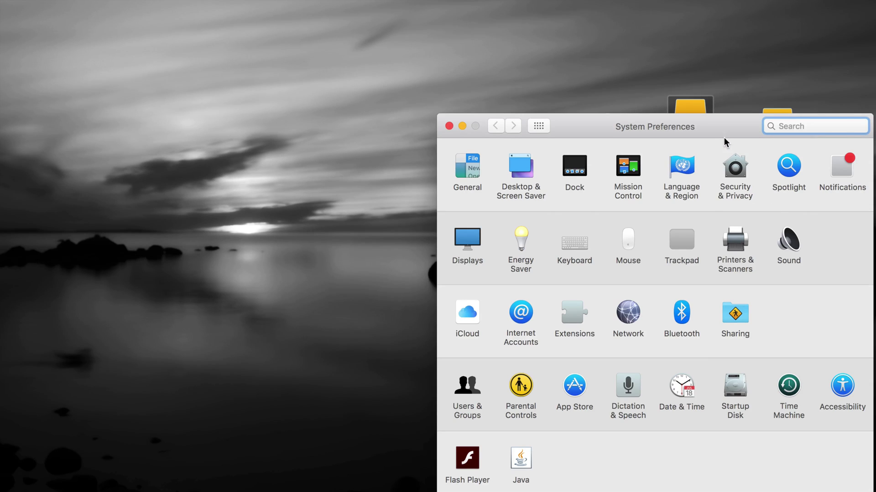
{"action": "left_click_drag", "start_coordinate": [724, 134], "coordinate": [642, 98]}
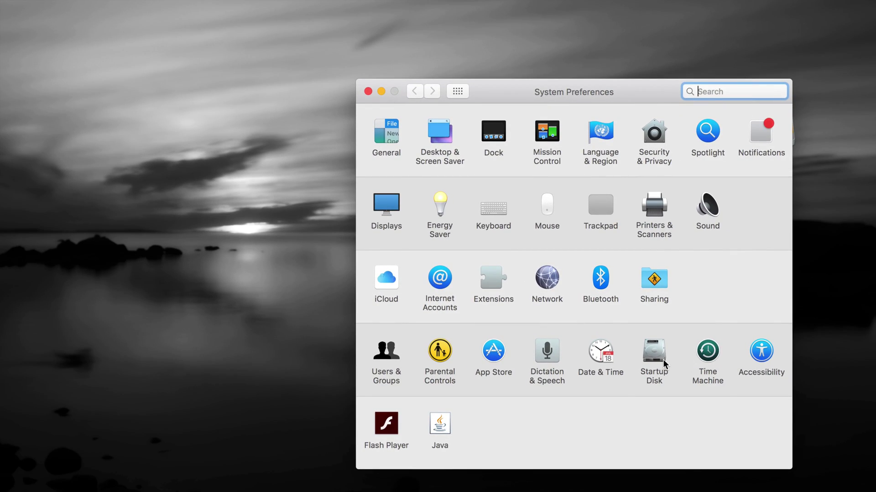
{"action": "left_click", "coordinate": [706, 355]}
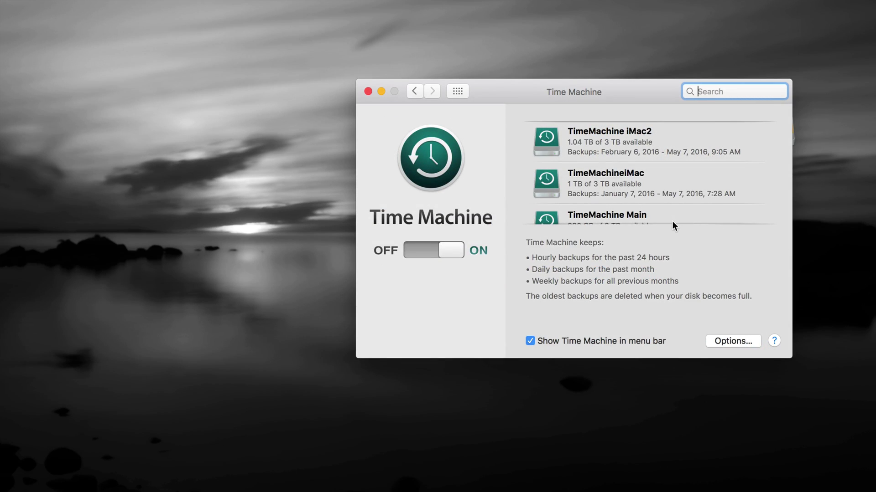
Step: Add the TimeMachineNEW drive as a Time Machine backup disk, leaving backup encryption off
{"action": "scroll", "coordinate": [651, 200], "scroll_direction": "down", "scroll_amount": 5}
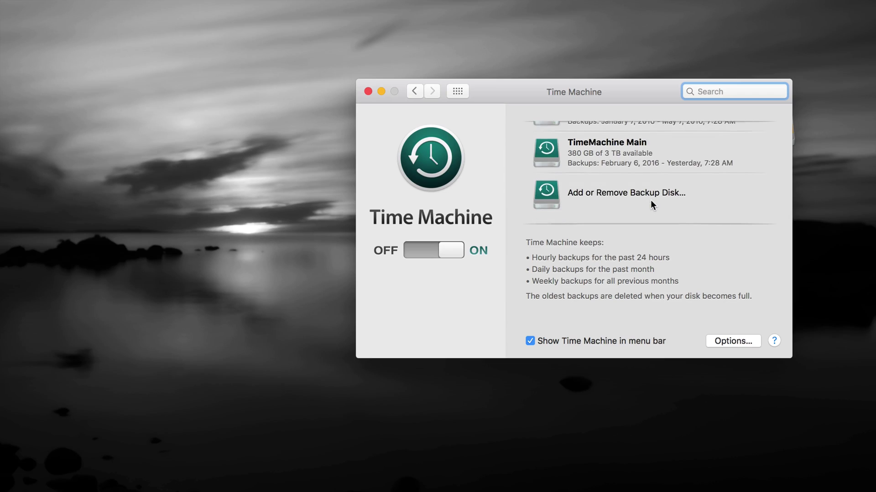
{"action": "scroll", "coordinate": [652, 202], "scroll_direction": "up", "scroll_amount": 4}
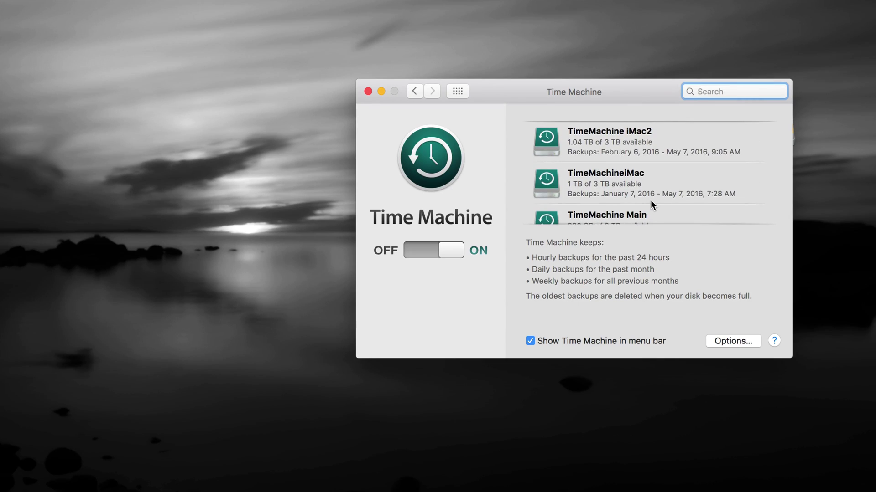
{"action": "scroll", "coordinate": [651, 202], "scroll_direction": "down", "scroll_amount": 5}
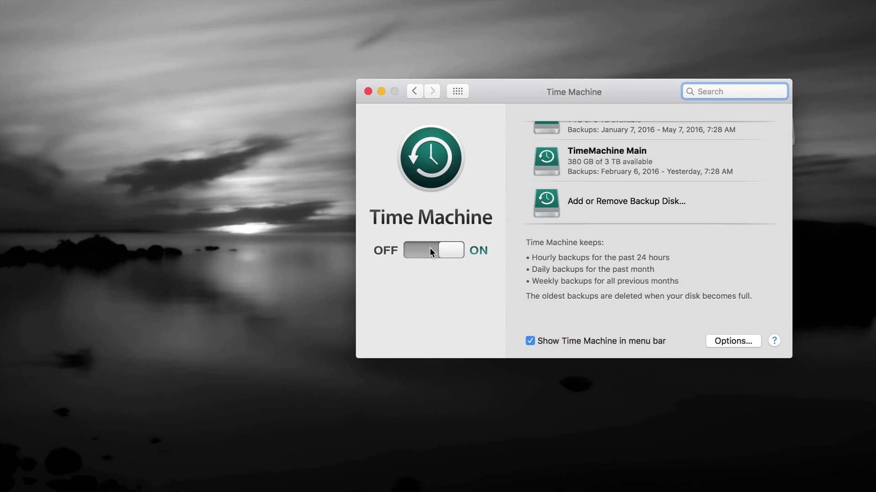
{"action": "left_click", "coordinate": [600, 201]}
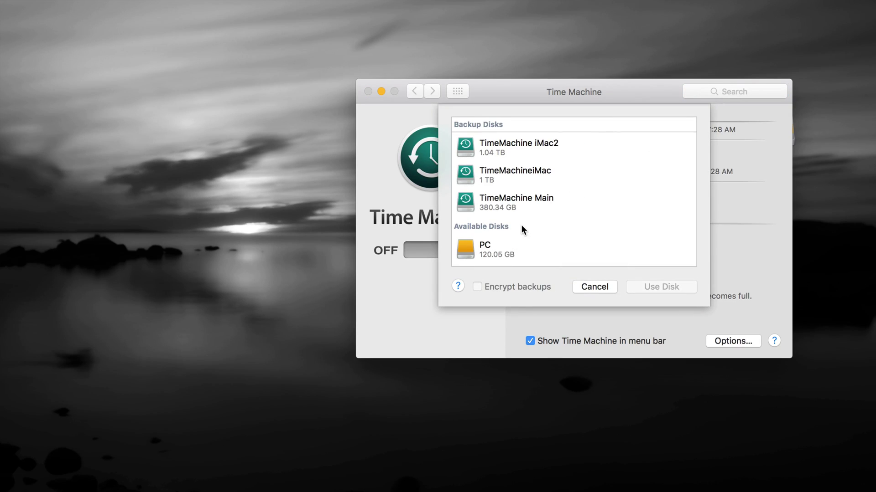
{"action": "scroll", "coordinate": [521, 225], "scroll_direction": "down", "scroll_amount": 3}
{"action": "scroll", "coordinate": [521, 226], "scroll_direction": "up", "scroll_amount": 1}
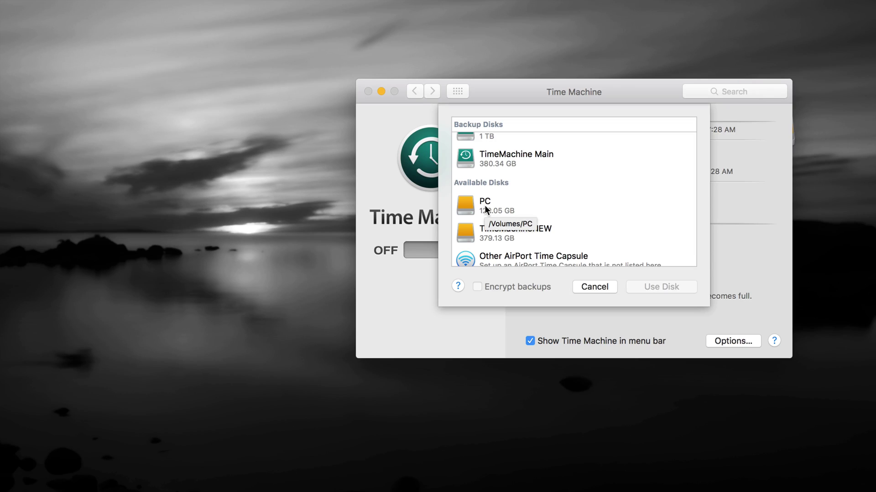
{"action": "left_click", "coordinate": [508, 233]}
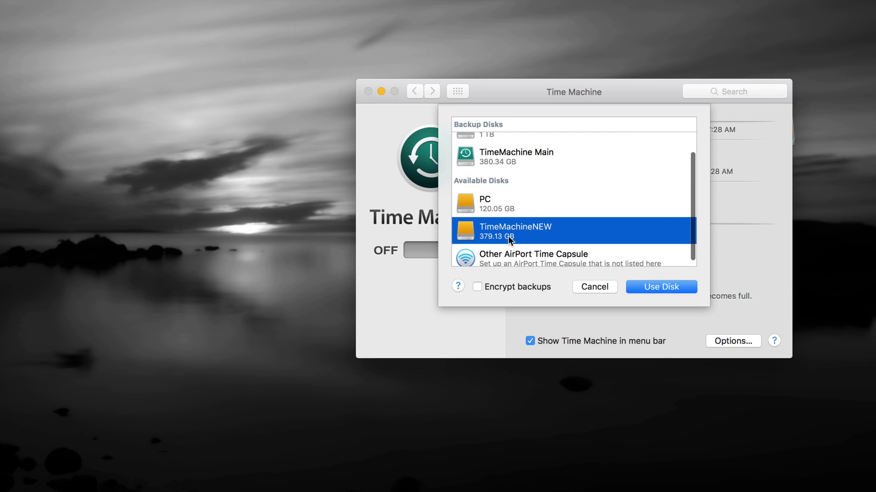
{"action": "left_click", "coordinate": [651, 287]}
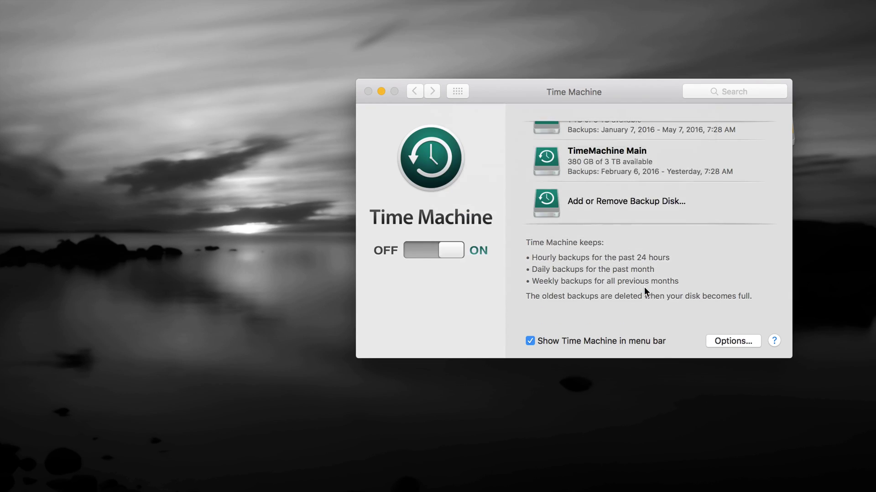
Step: Review the backup disk list and the Time Machine status commands, keeping the preferences window clear of the drive icons
{"action": "scroll", "coordinate": [667, 203], "scroll_direction": "down", "scroll_amount": 3}
{"action": "scroll", "coordinate": [667, 204], "scroll_direction": "up", "scroll_amount": 5}
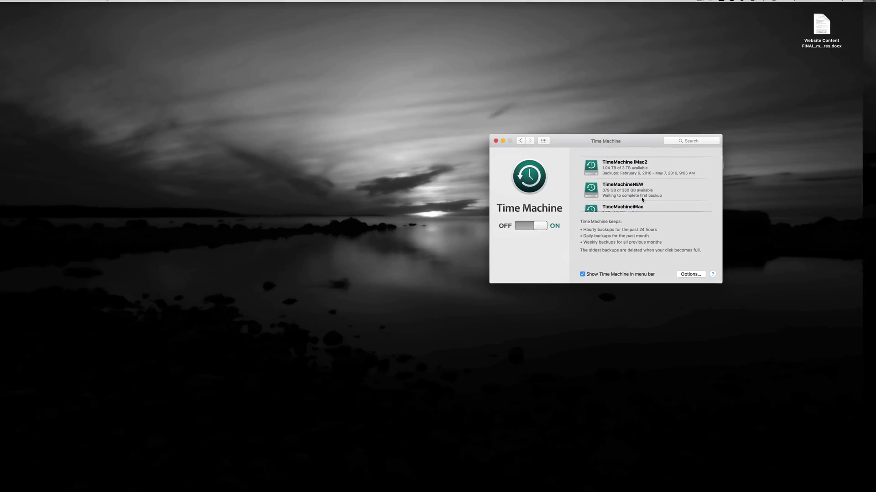
{"action": "left_click_drag", "start_coordinate": [660, 147], "coordinate": [565, 128]}
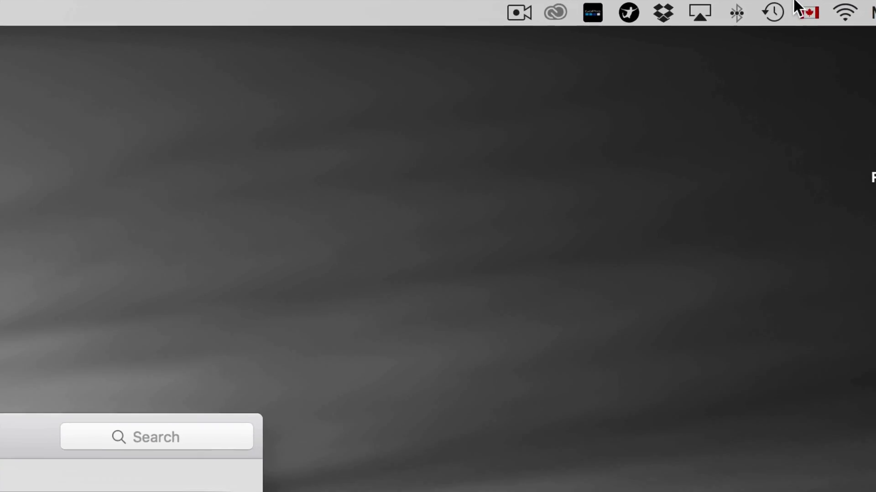
{"action": "left_click", "coordinate": [777, 10]}
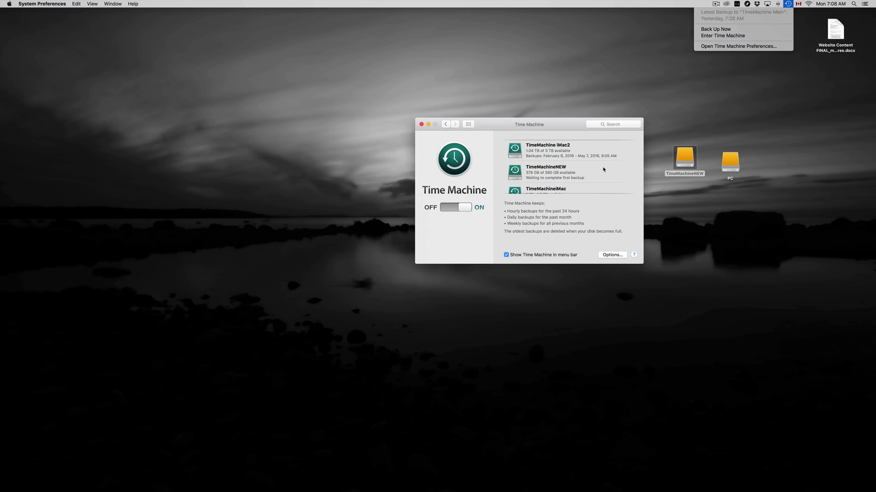
{"action": "left_click", "coordinate": [604, 170]}
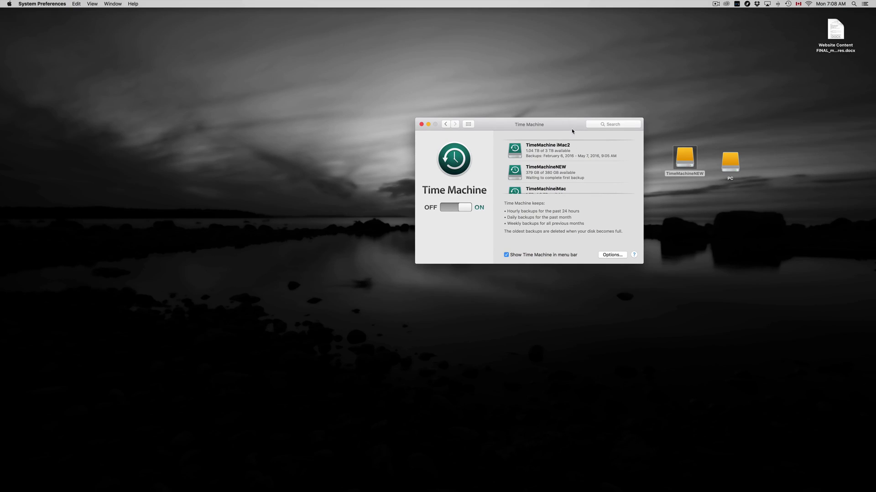
{"action": "left_click_drag", "start_coordinate": [575, 124], "coordinate": [570, 144]}
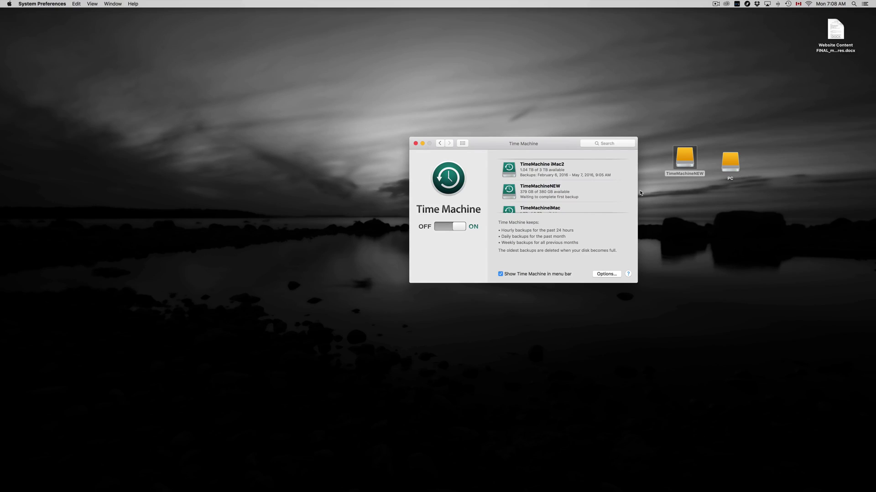
Step: Open the PC and TimeMachineNEW drives in Finder to inspect their contents, and close both windows
{"action": "left_click", "coordinate": [707, 197]}
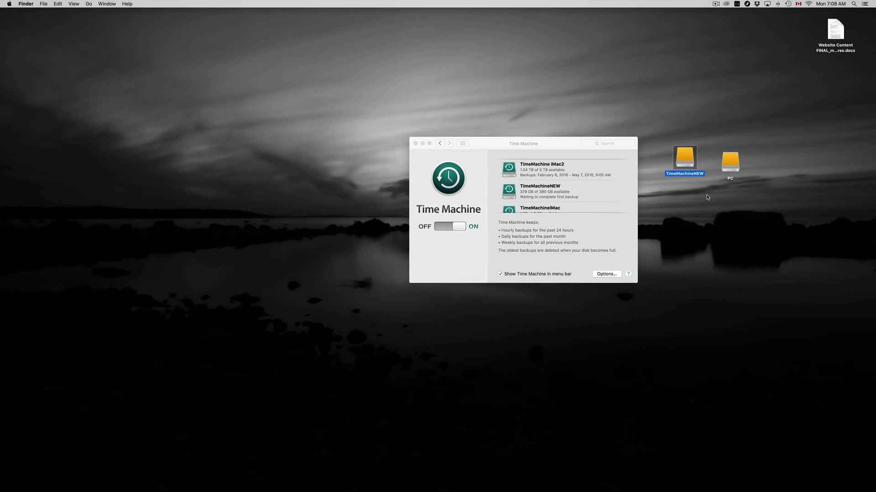
{"action": "left_click", "coordinate": [730, 167]}
{"action": "double_click", "coordinate": [730, 166]}
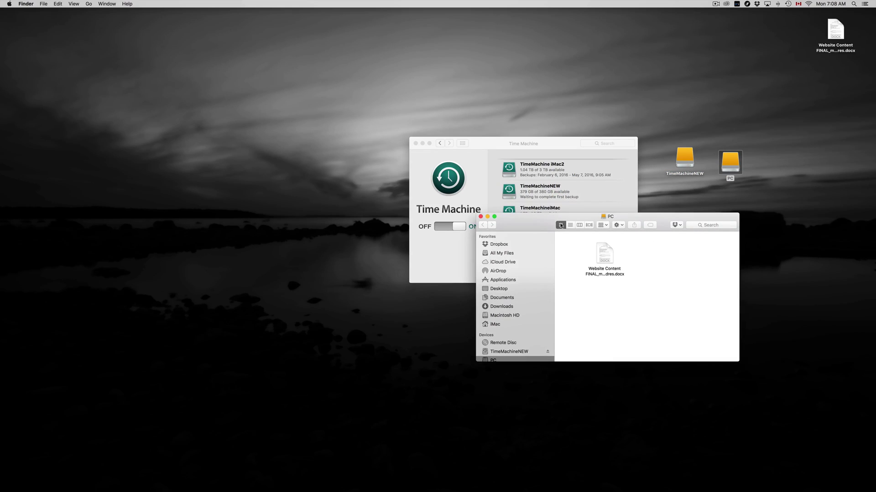
{"action": "double_click", "coordinate": [685, 158]}
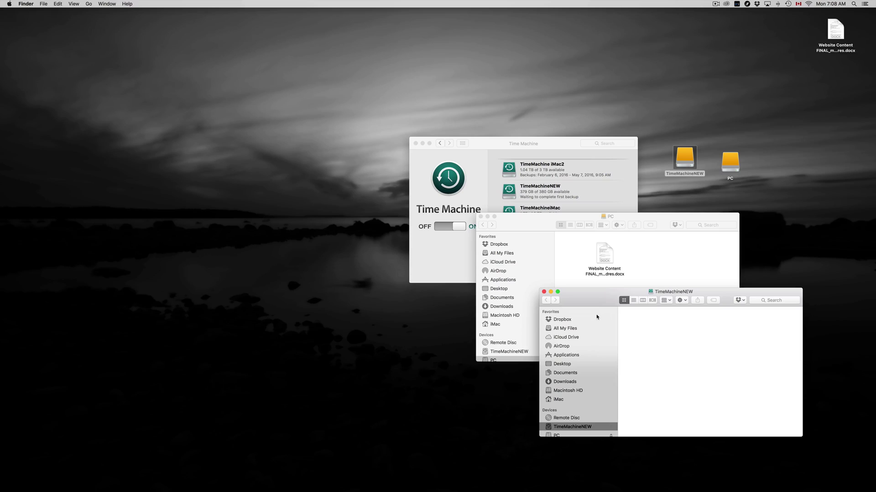
{"action": "left_click_drag", "start_coordinate": [598, 299], "coordinate": [623, 161]}
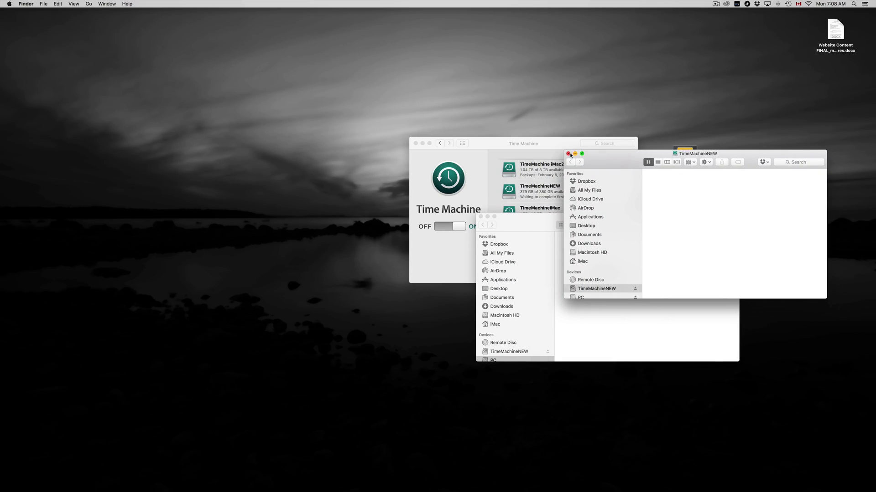
{"action": "left_click", "coordinate": [568, 153]}
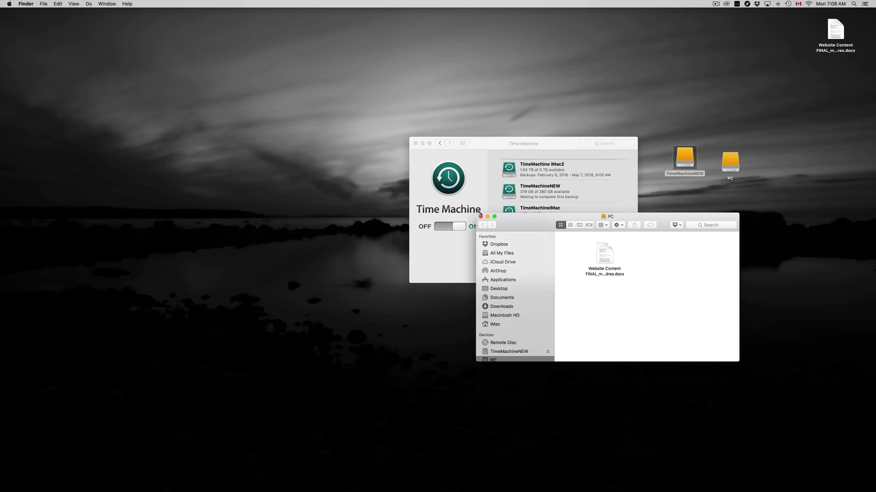
{"action": "left_click", "coordinate": [480, 217]}
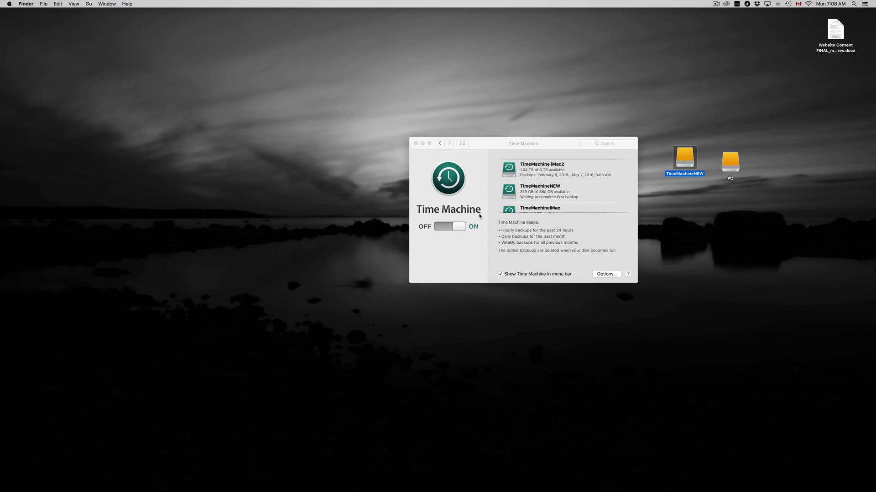
Step: Return to the Time Machine preferences and find the option to add or remove a backup disk
{"action": "left_click", "coordinate": [543, 148]}
{"action": "scroll", "coordinate": [566, 187], "scroll_direction": "down", "scroll_amount": 3}
{"action": "scroll", "coordinate": [565, 187], "scroll_direction": "down", "scroll_amount": 1}
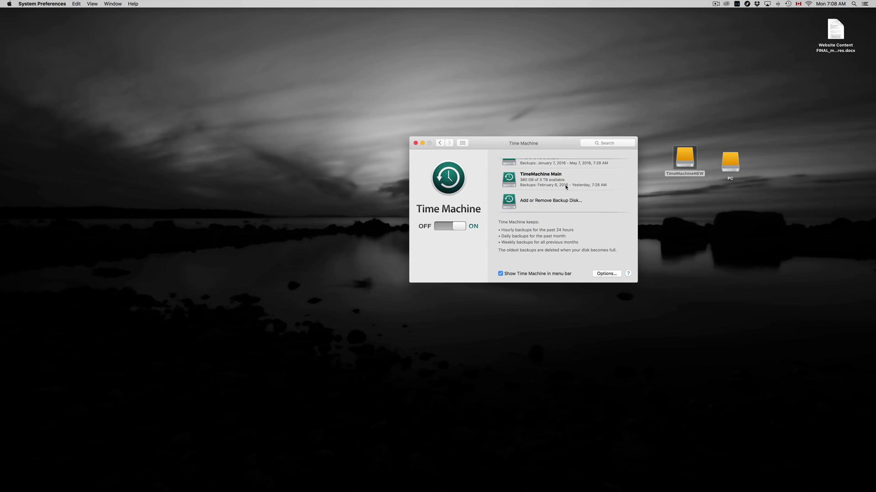